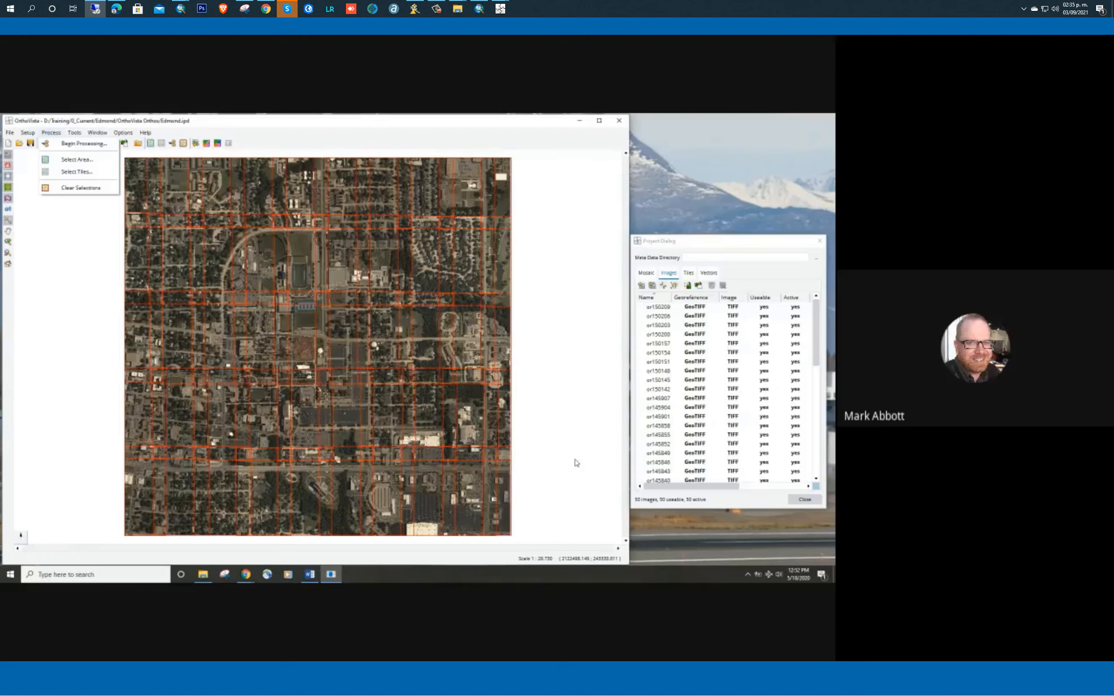
Create a new tile definition and save it as Tiles.tsp in the OrthoVista Orthos folder
left_click(90, 161)
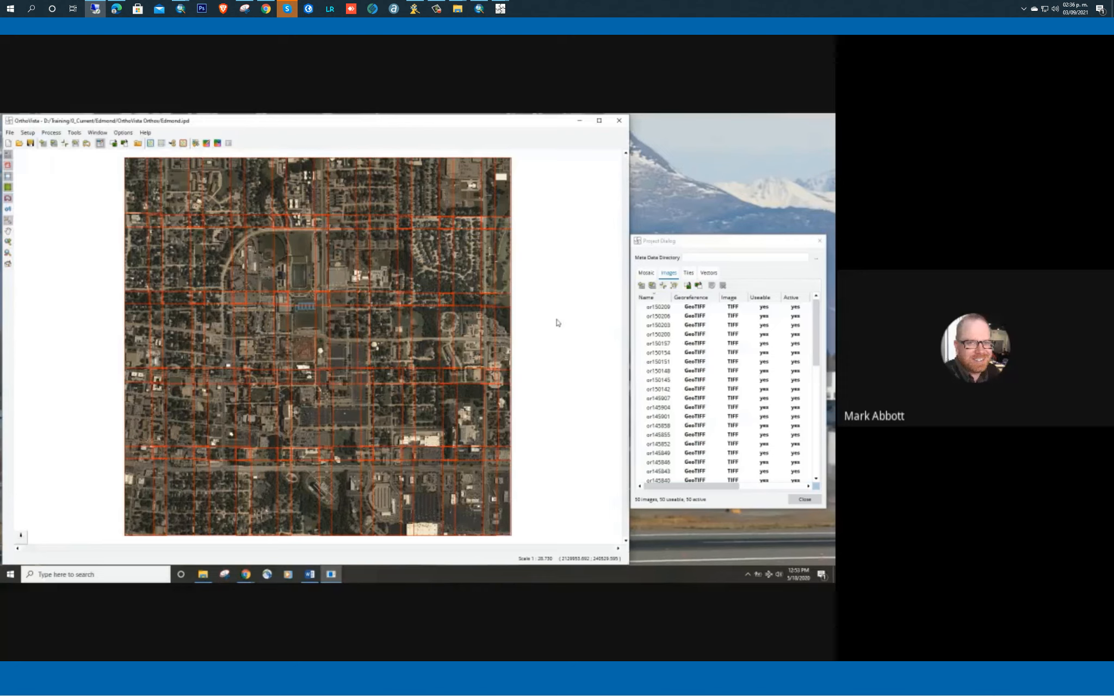
left_click(688, 273)
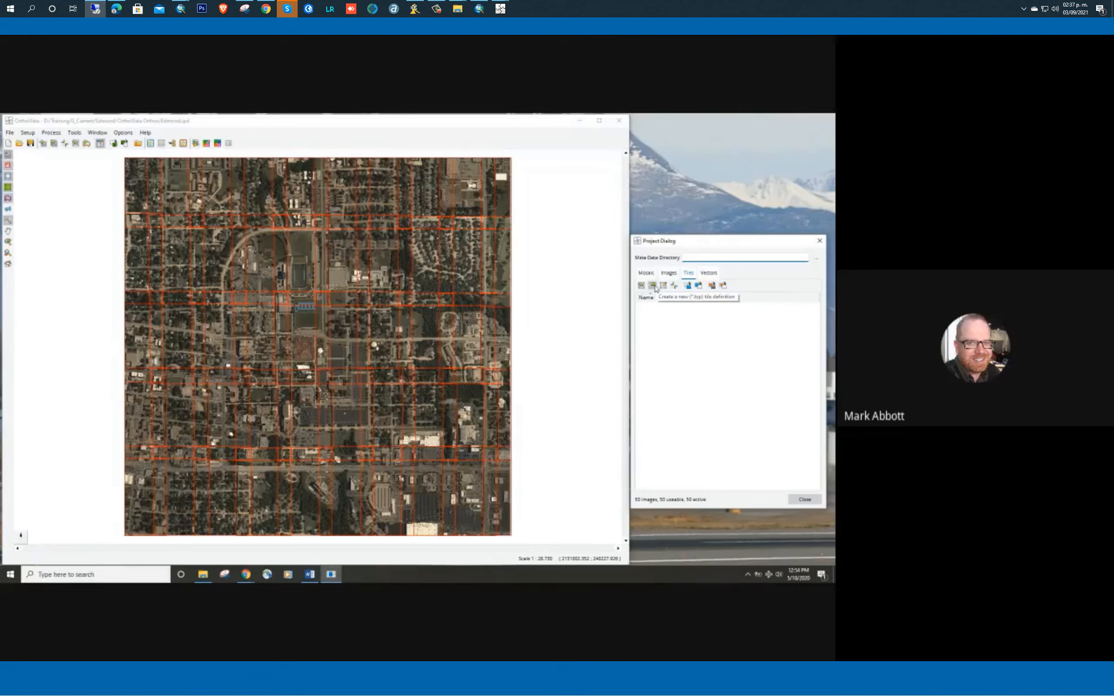
left_click(653, 285)
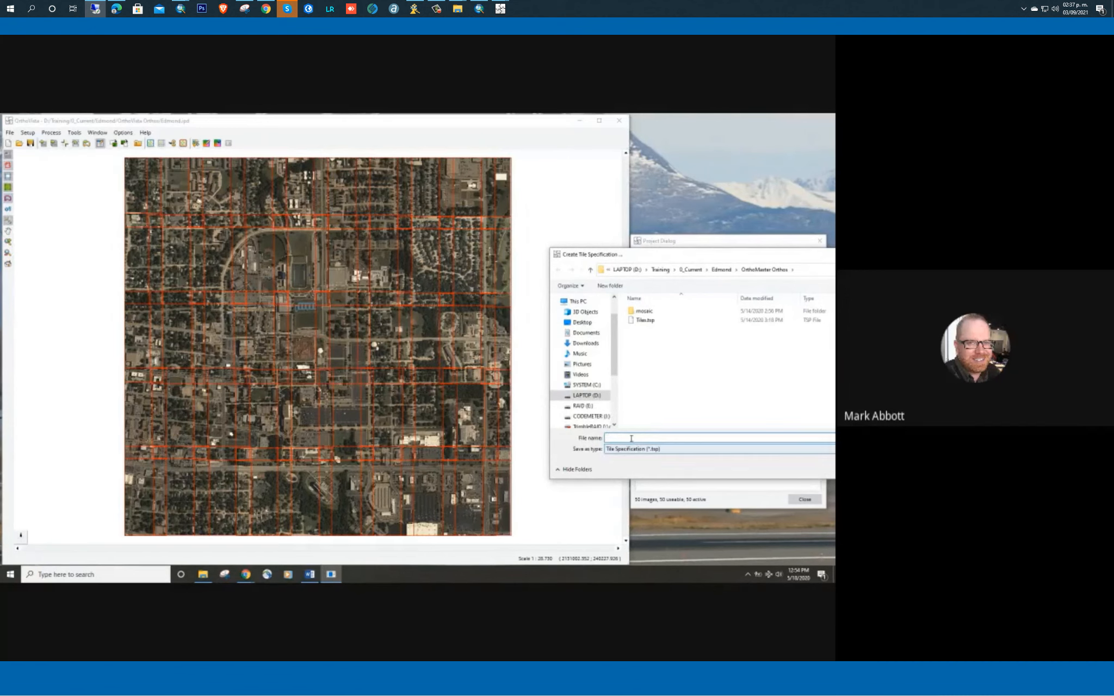
left_click(640, 320)
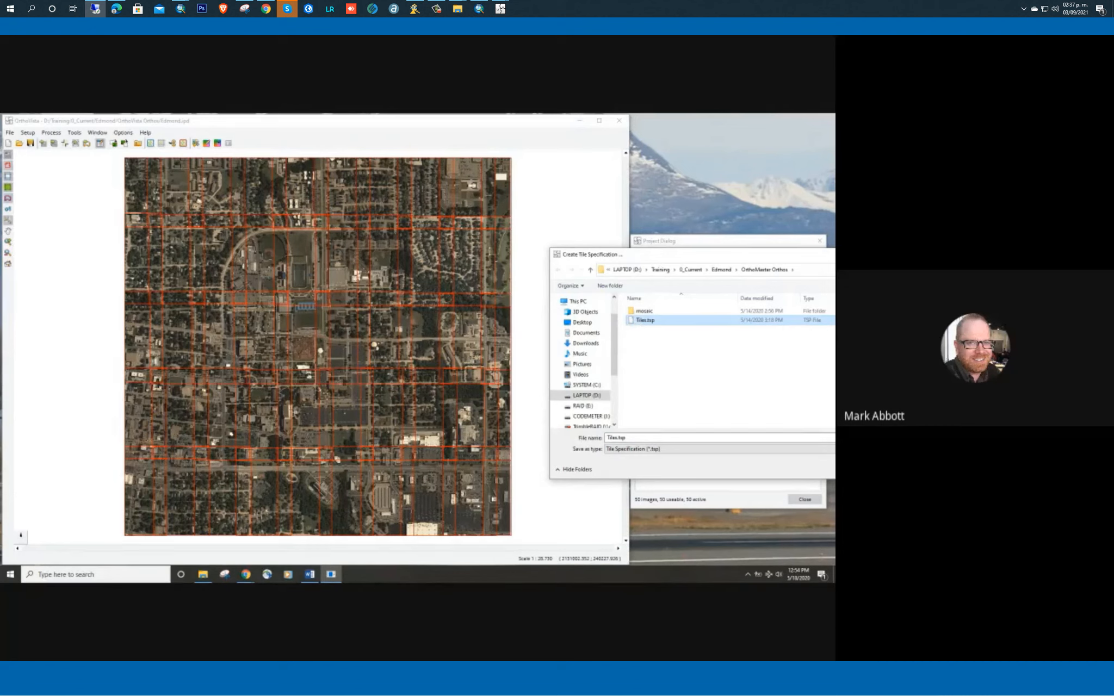
left_click(673, 396)
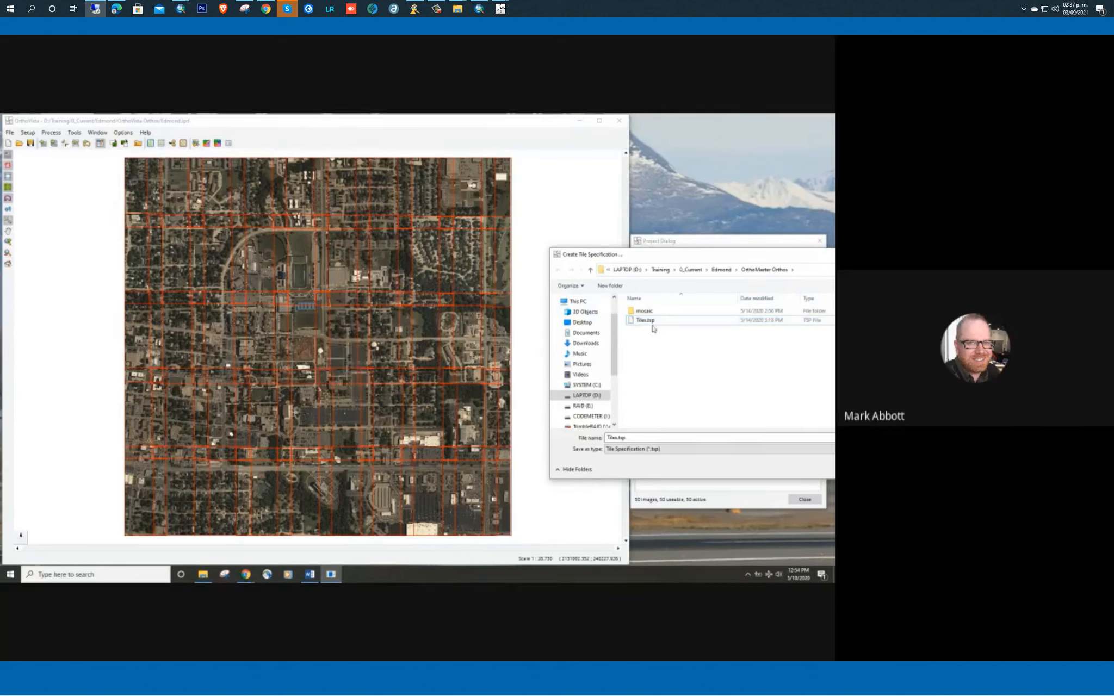
left_click_drag(821, 258, 711, 257)
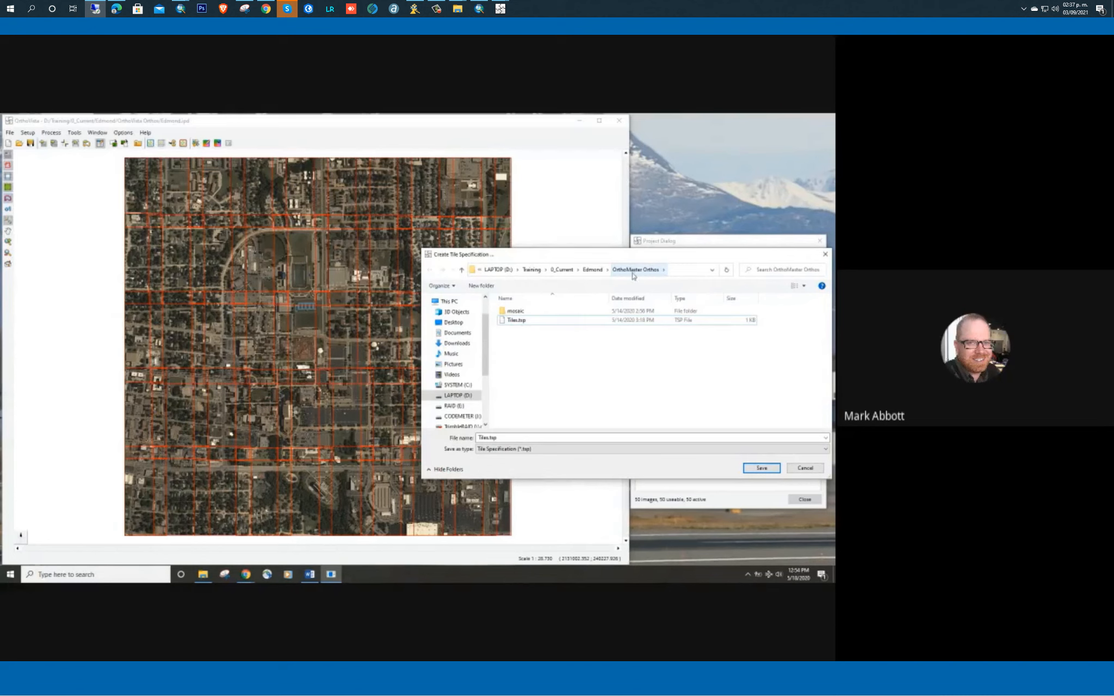
left_click(532, 323)
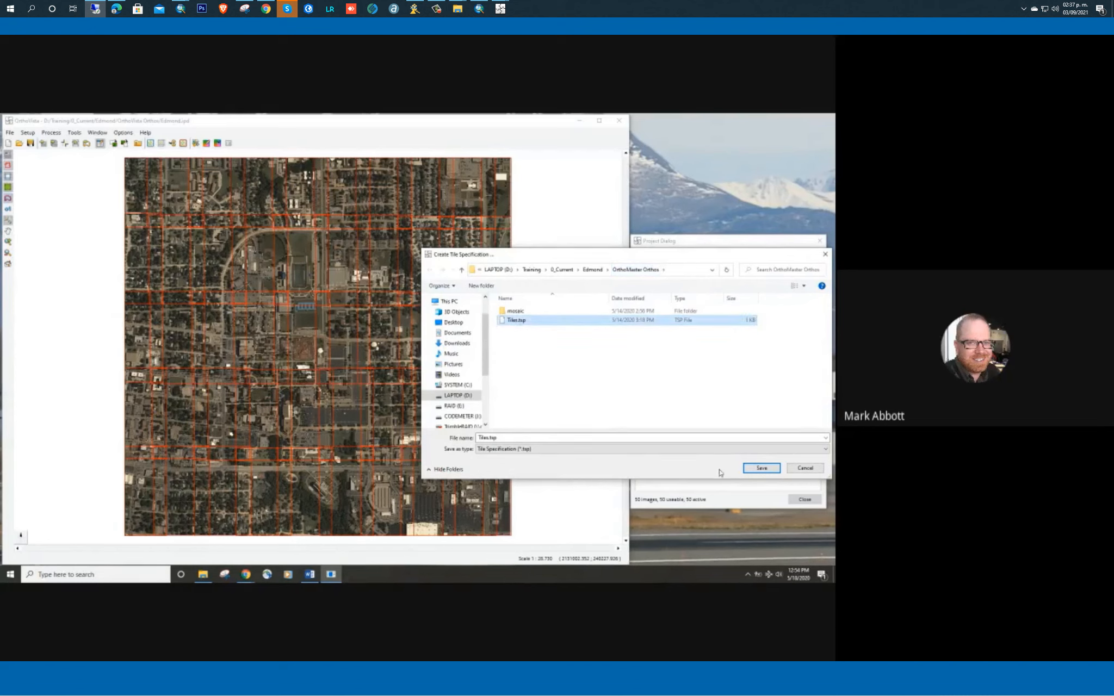
left_click(588, 272)
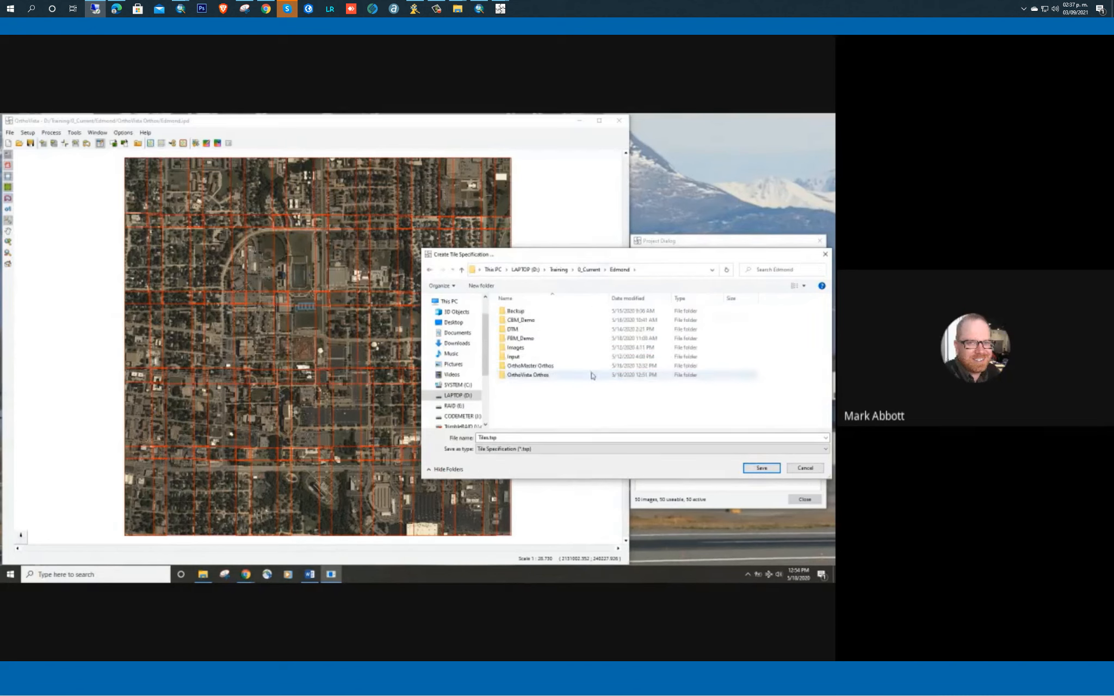
double_click(539, 376)
left_click(761, 468)
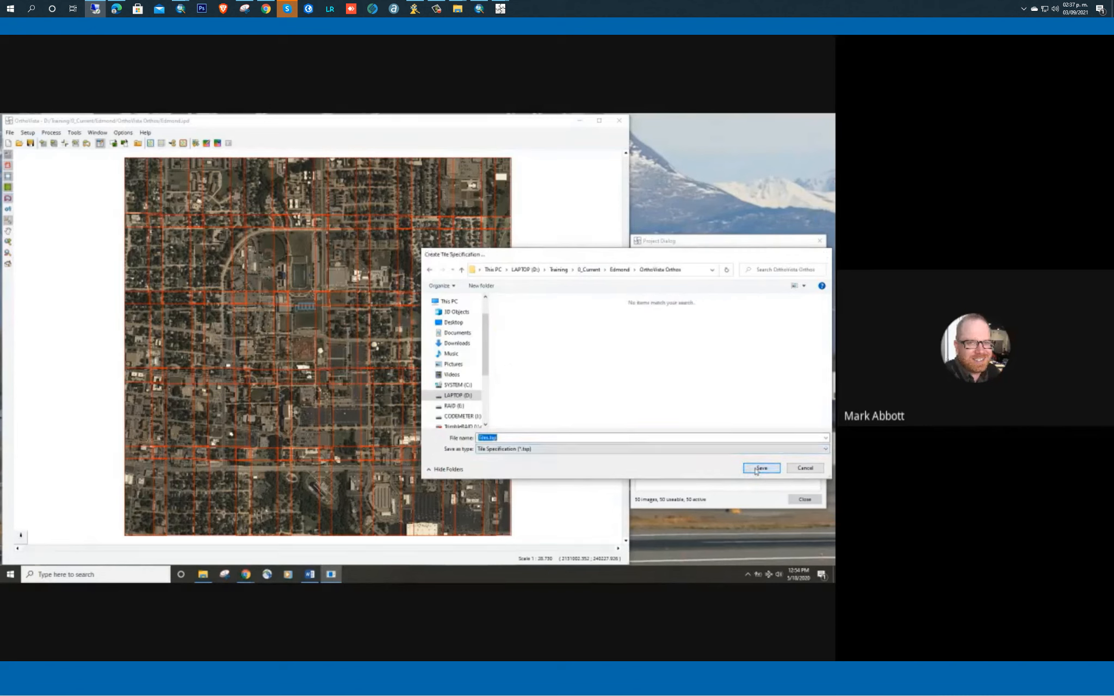
Move the dialogs clear of the image display and pick the tile reference point near the centre of the orthophoto area
left_click_drag(401, 250, 738, 398)
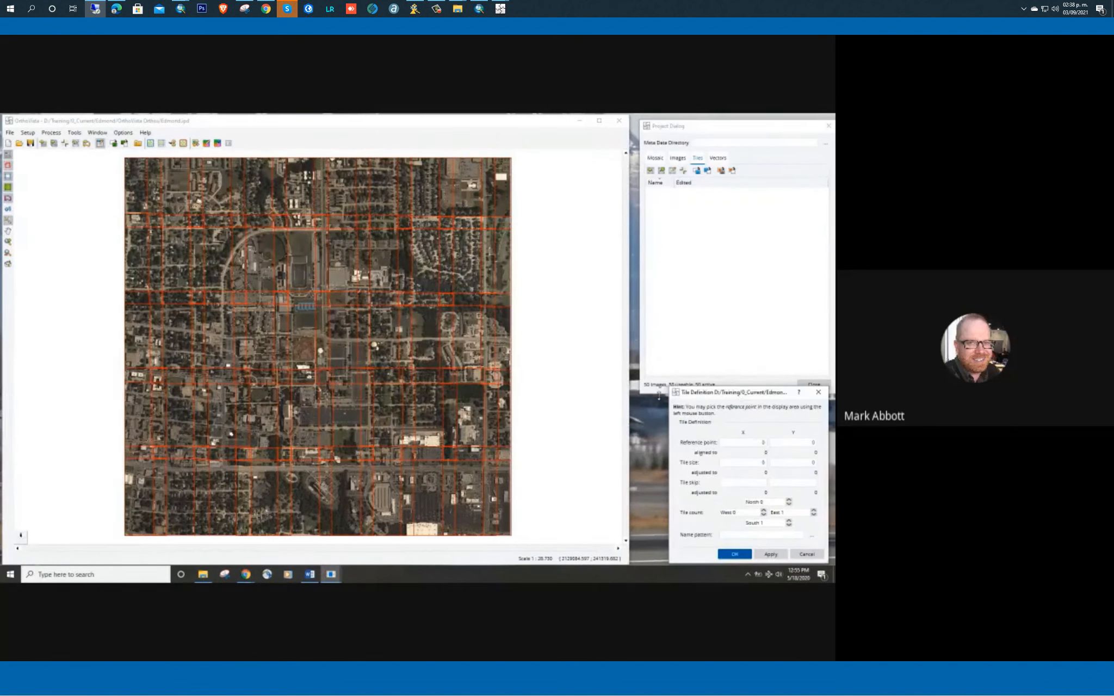
left_click_drag(656, 395, 700, 393)
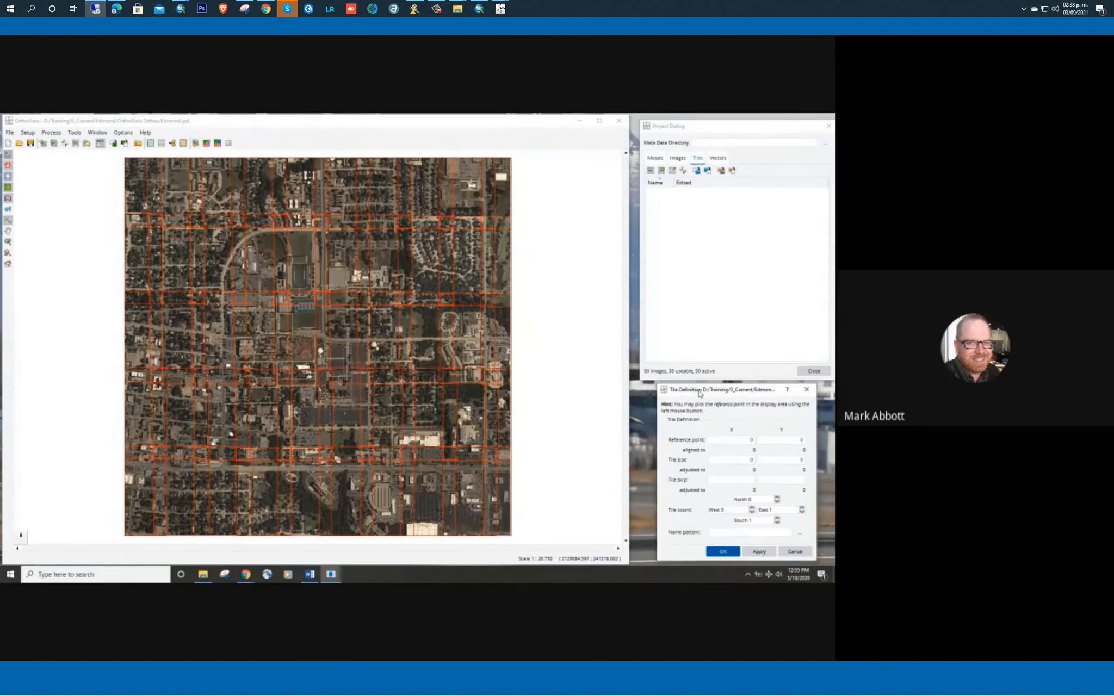
left_click(744, 439)
left_click(320, 356)
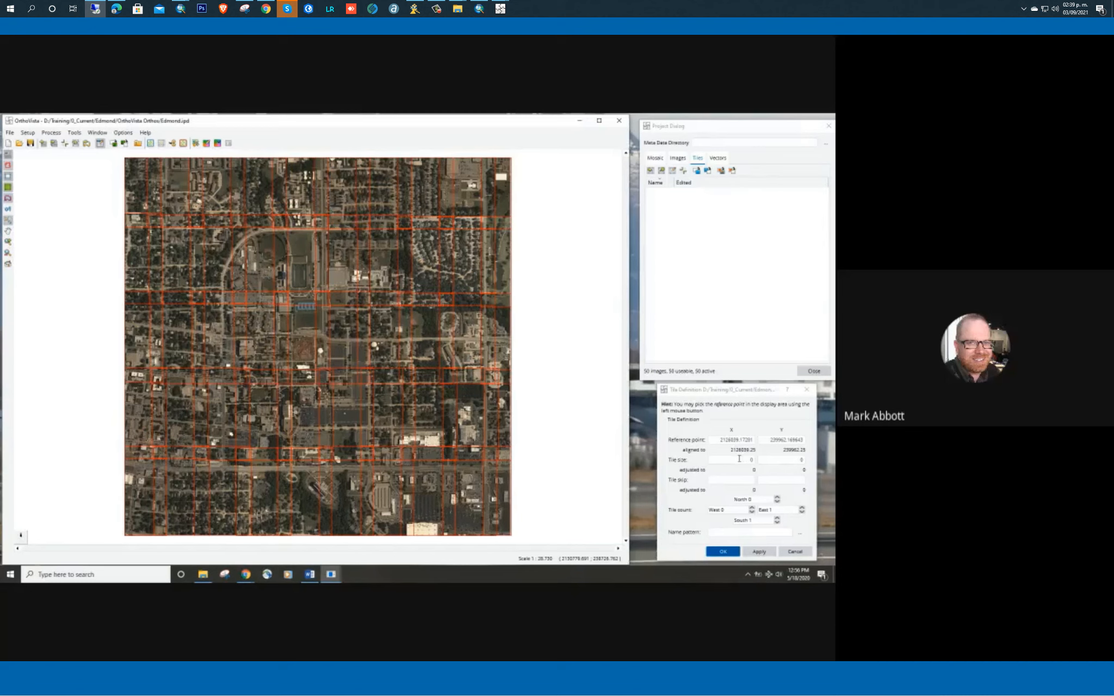
Set the tile size to 1000 in X and Y, leave the tile skip empty, and apply the definition
left_click(739, 459)
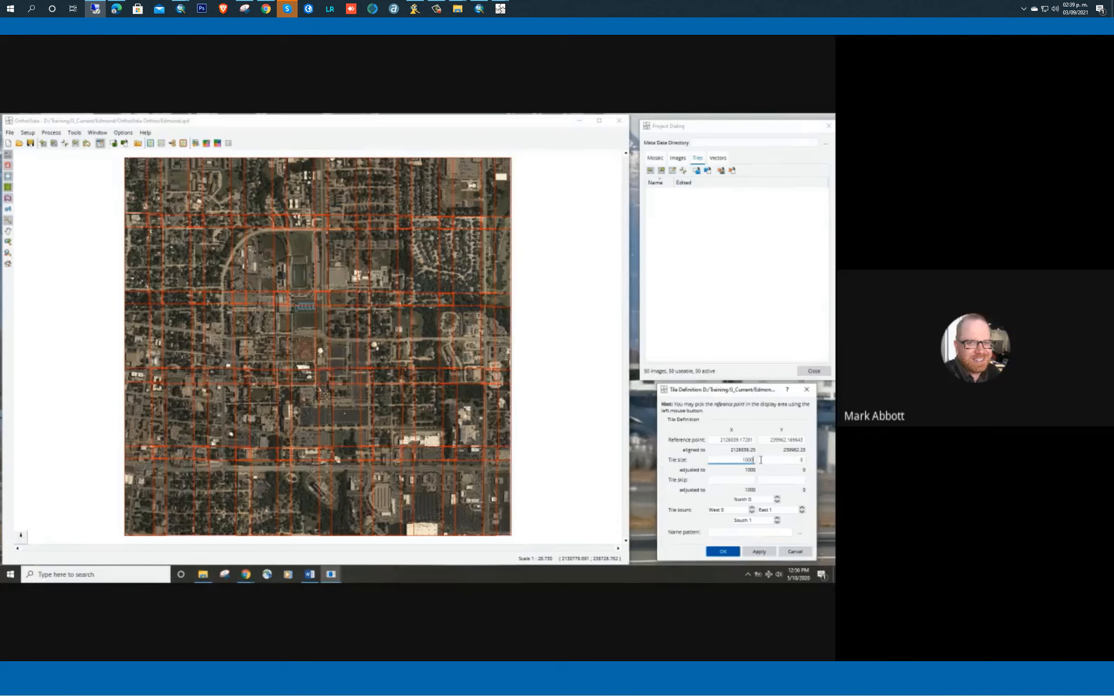
key("Tab")
type("1")
left_click(732, 479)
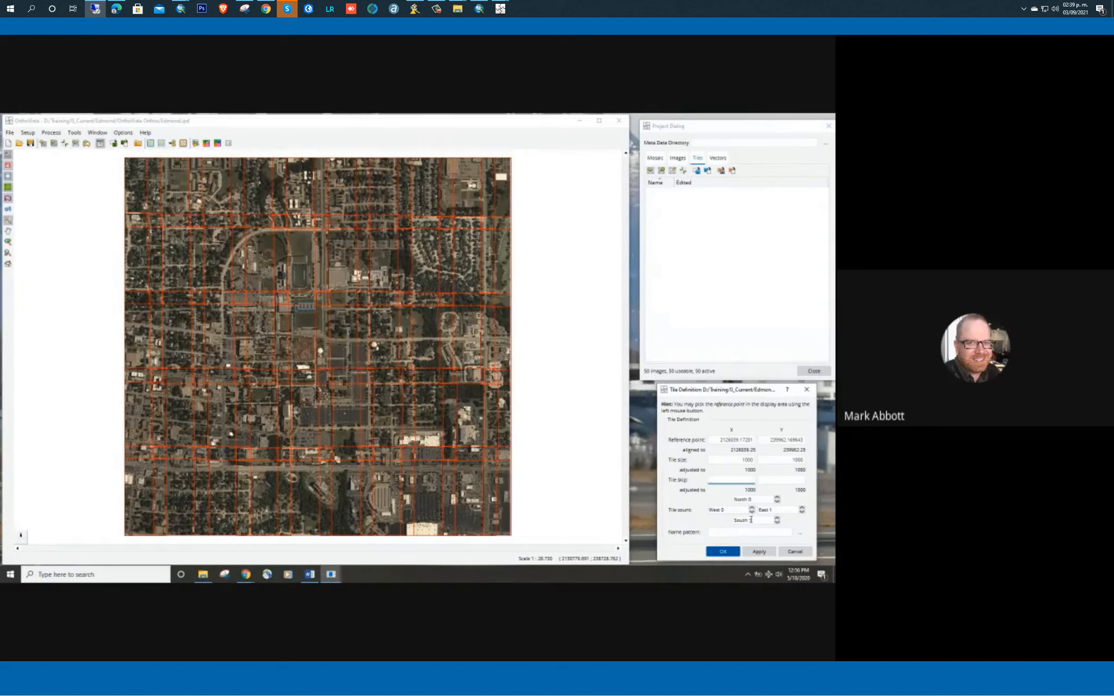
left_click(757, 553)
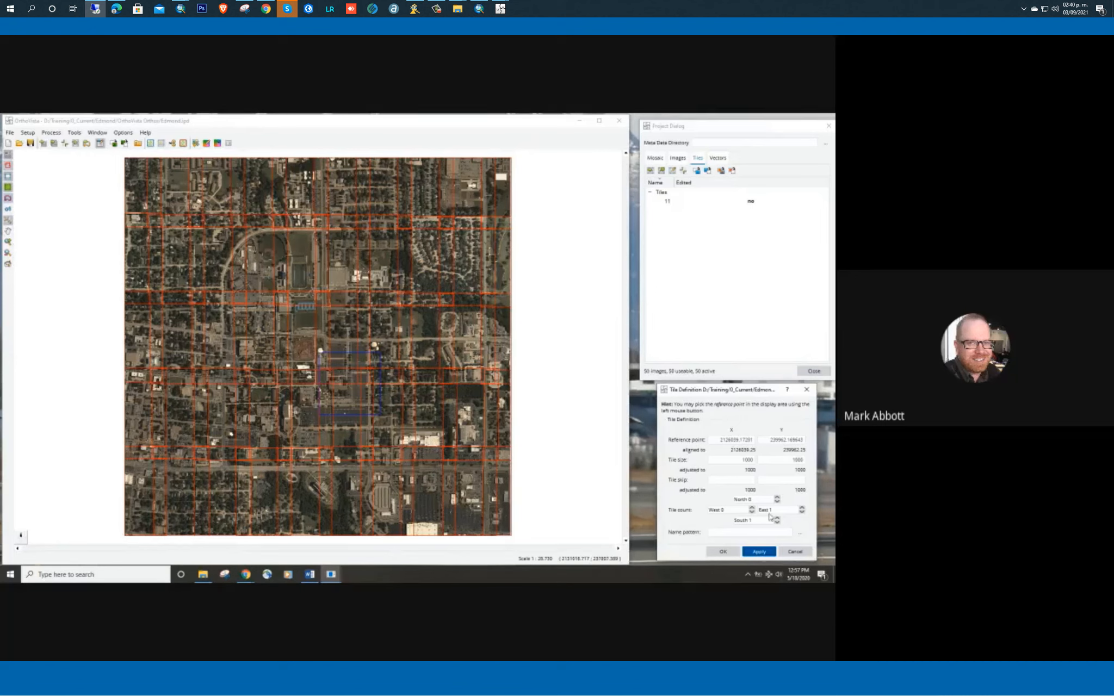
Set the tile count to East 2 and South 2 and apply the definition
left_click(789, 509)
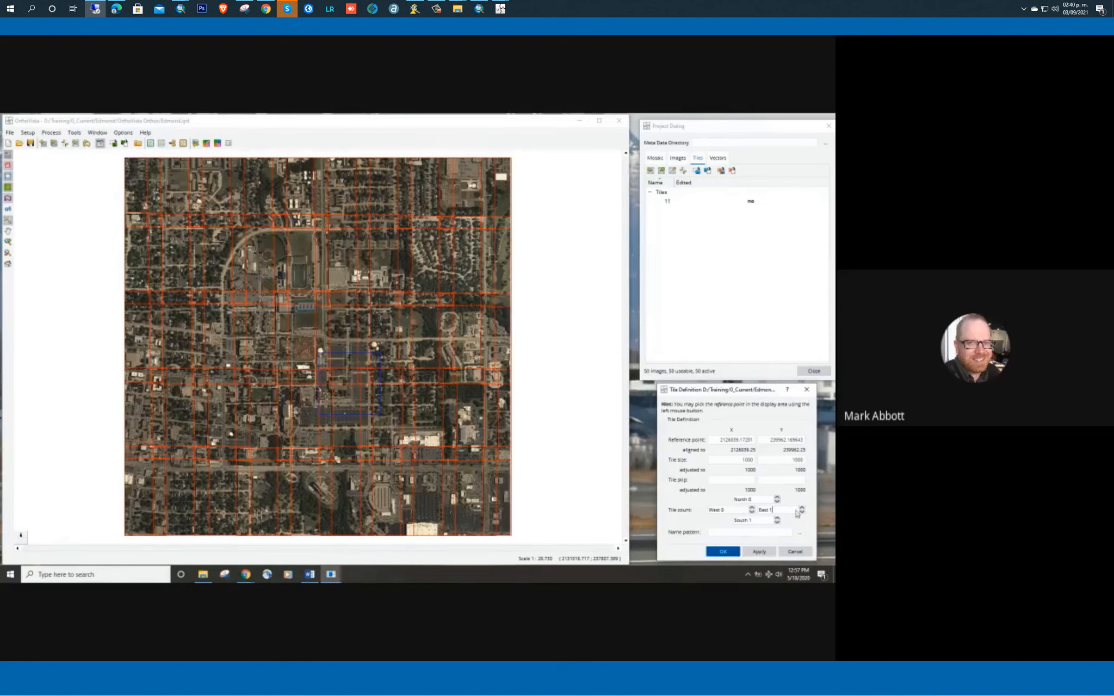
left_click(802, 508)
left_click(759, 552)
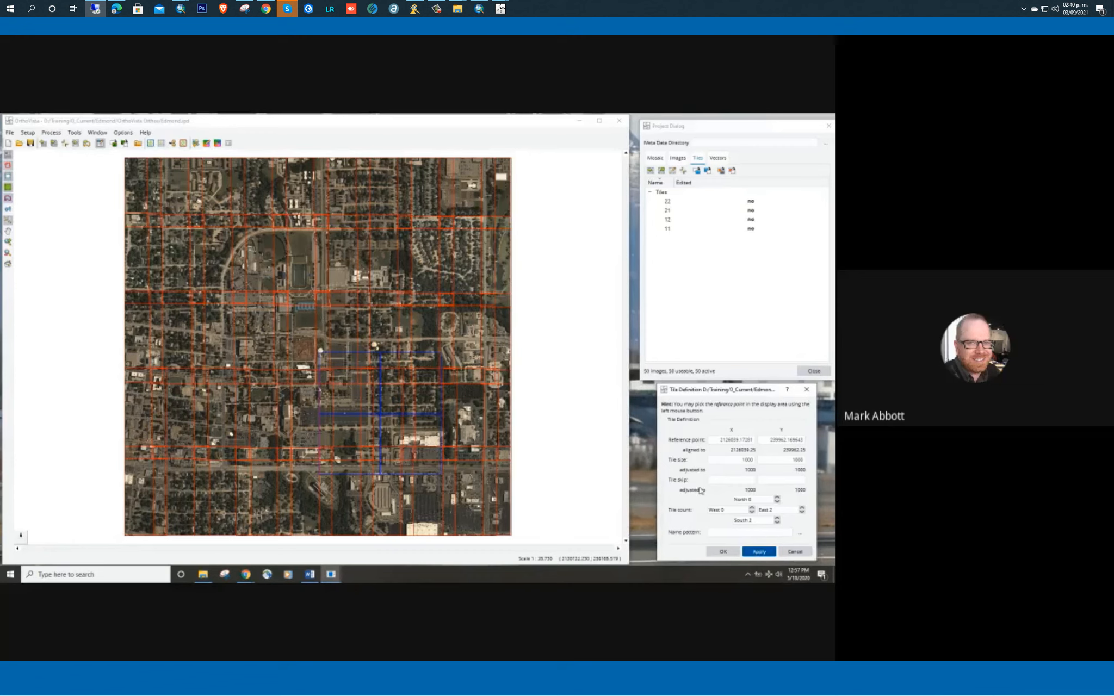
Set the tile count to West 1 and North 1, apply it, and clear the status window from the image
left_click(752, 511)
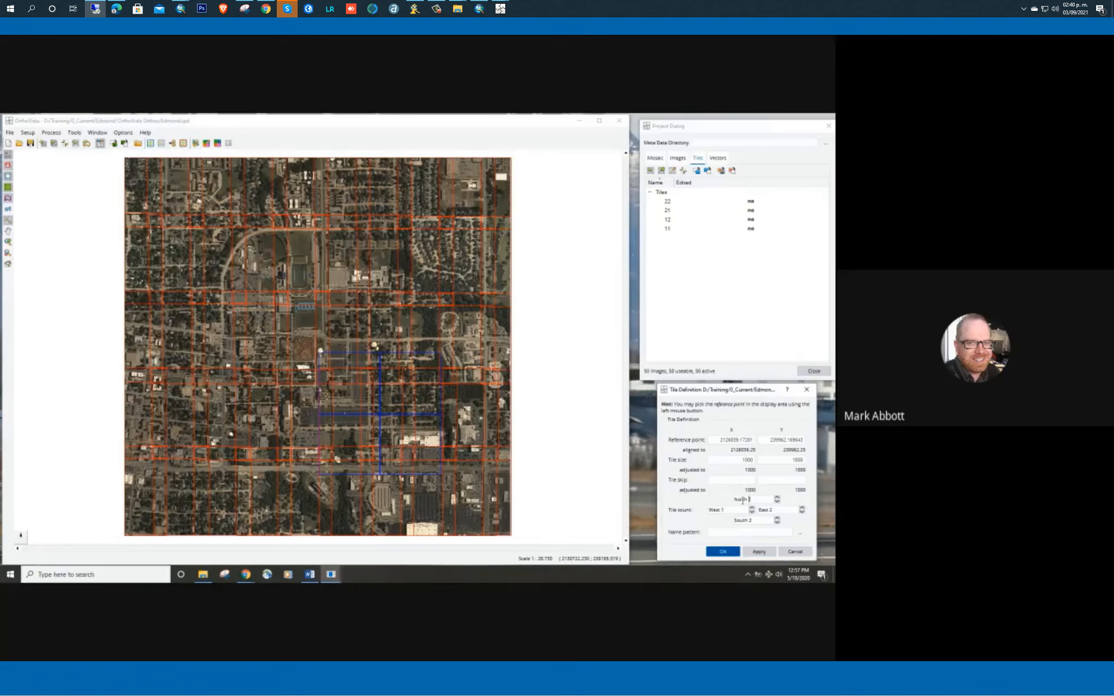
left_click(758, 552)
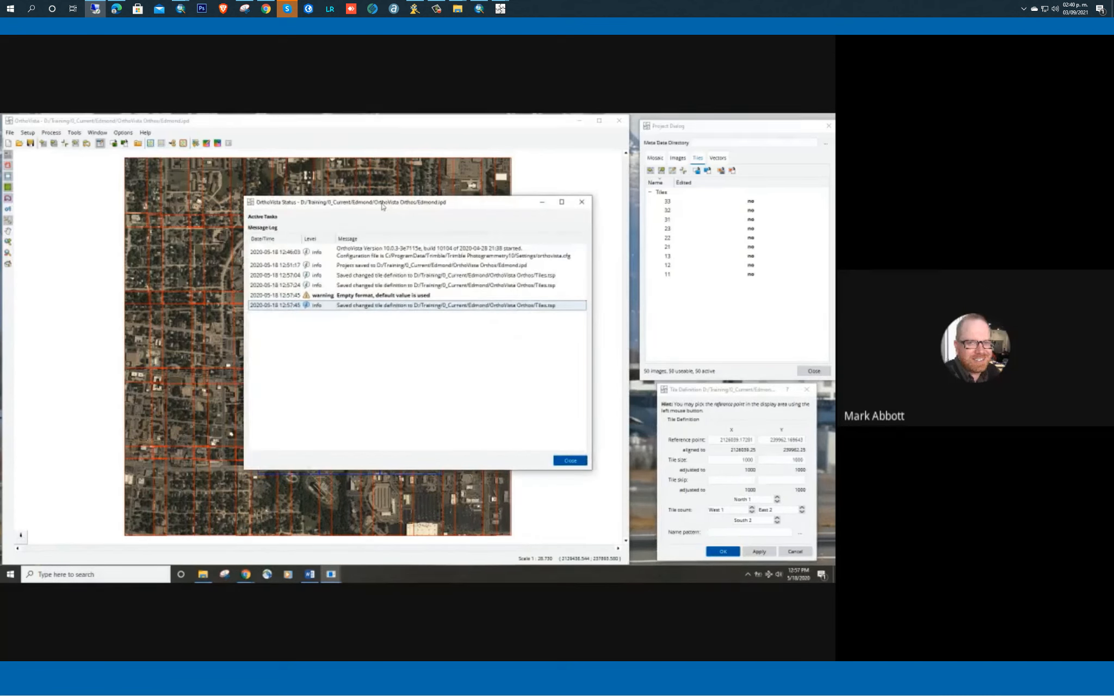
left_click_drag(382, 206, 834, 235)
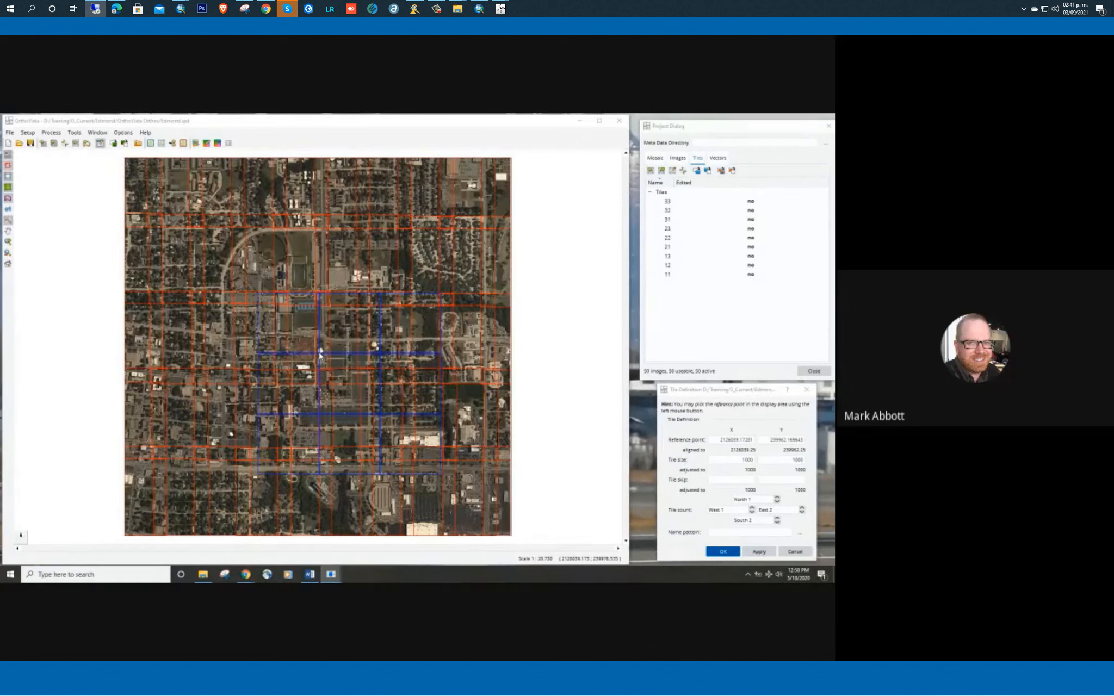
Set the tile size to 1500 in X and Y, apply it, and hide the red image file borders layer
left_click(731, 460)
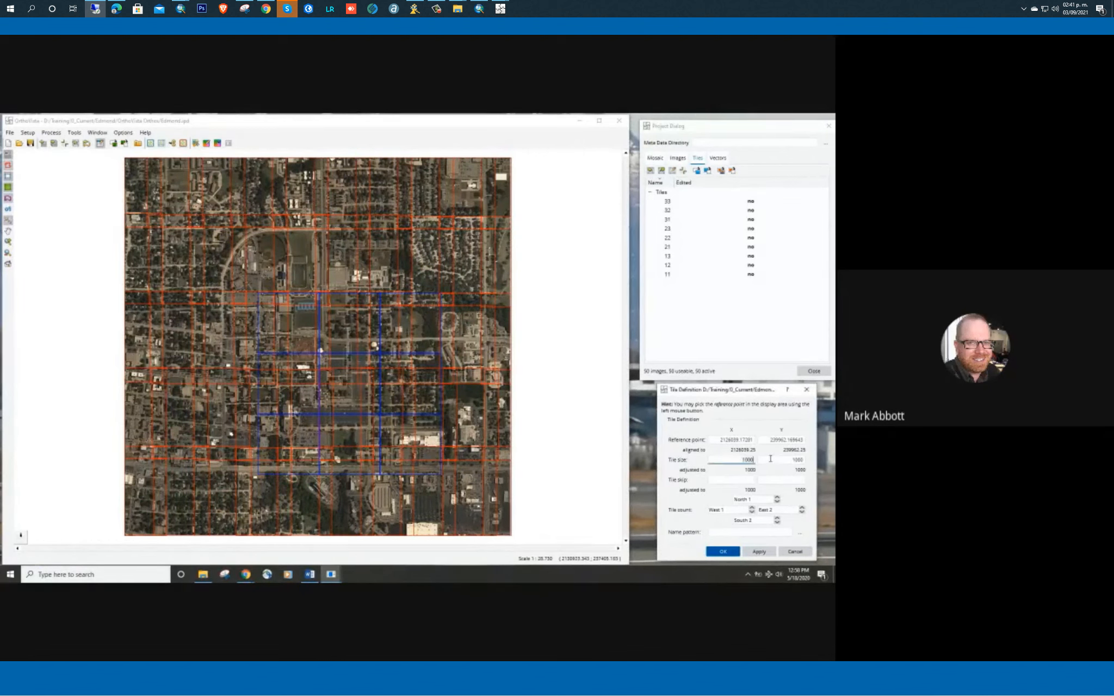
key("BackSpace")
key("BackSpace")
key("BackSpace")
key("Tab")
type("1")
left_click(717, 461)
left_click(761, 552)
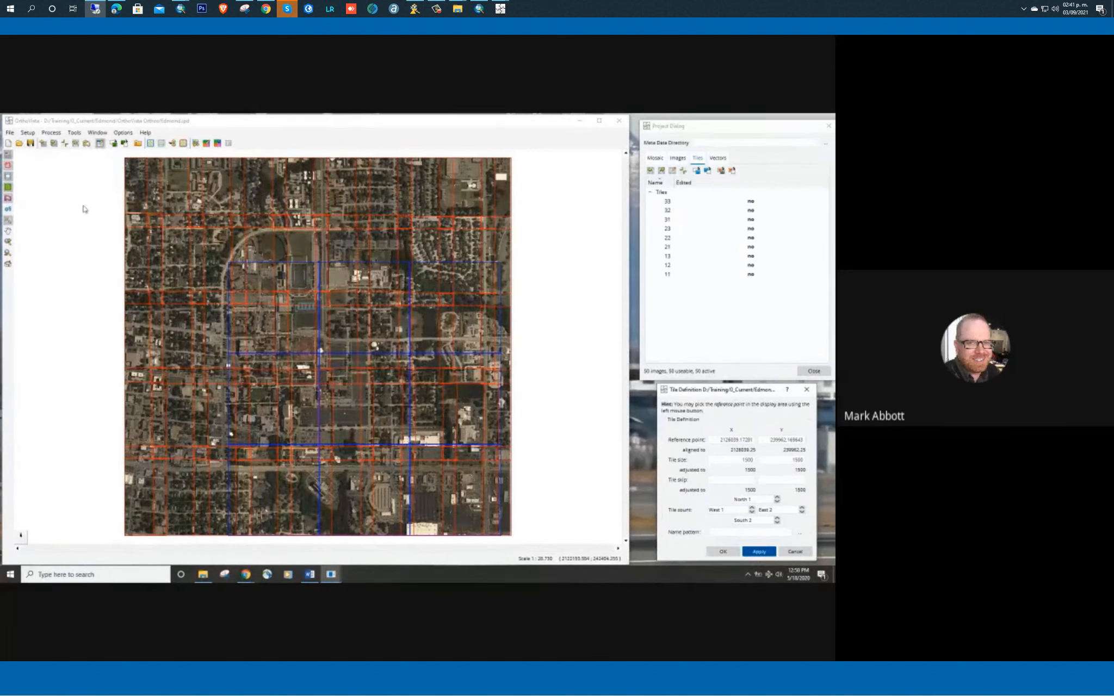
left_click(9, 167)
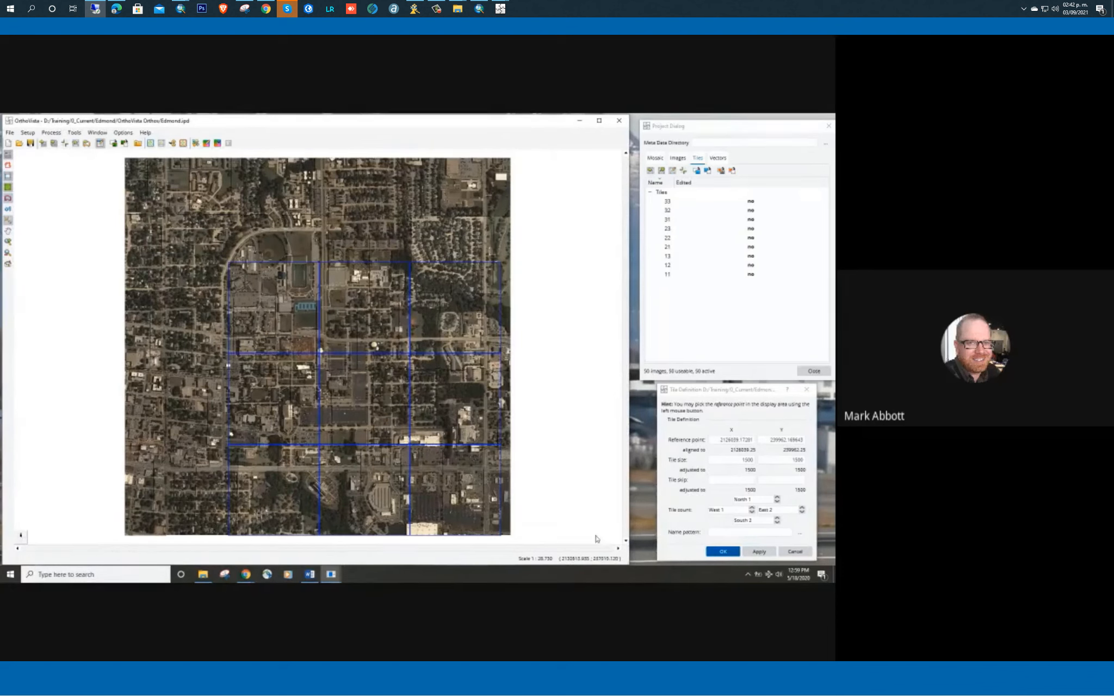
Open the X coordinate of the tile reference point for editing
left_click(711, 441)
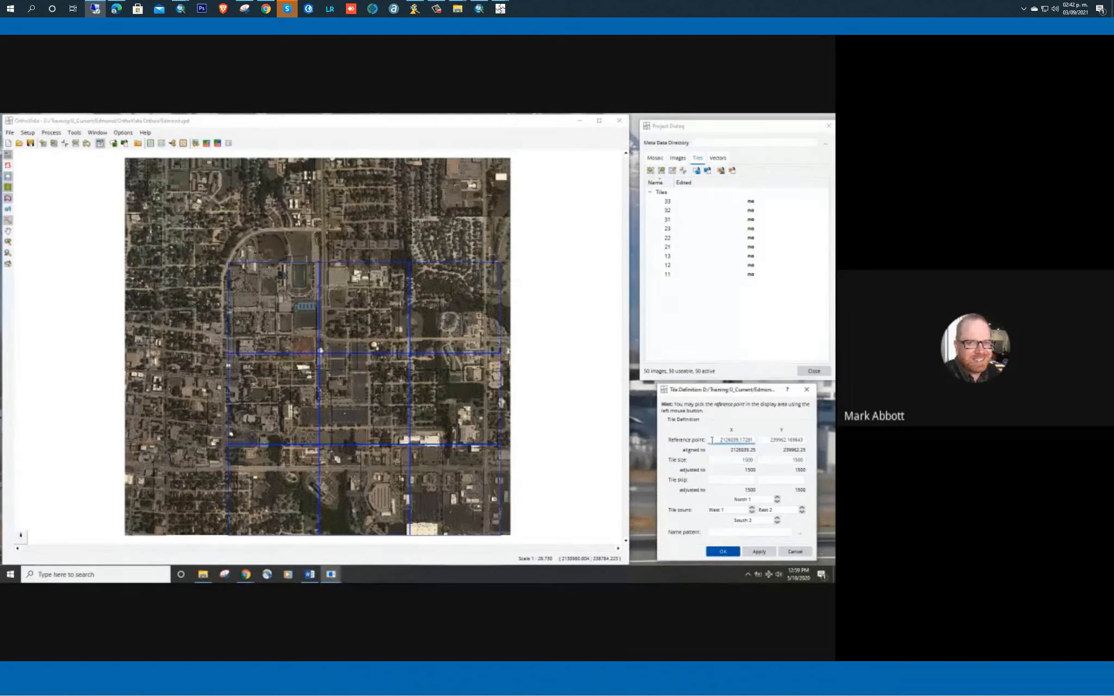
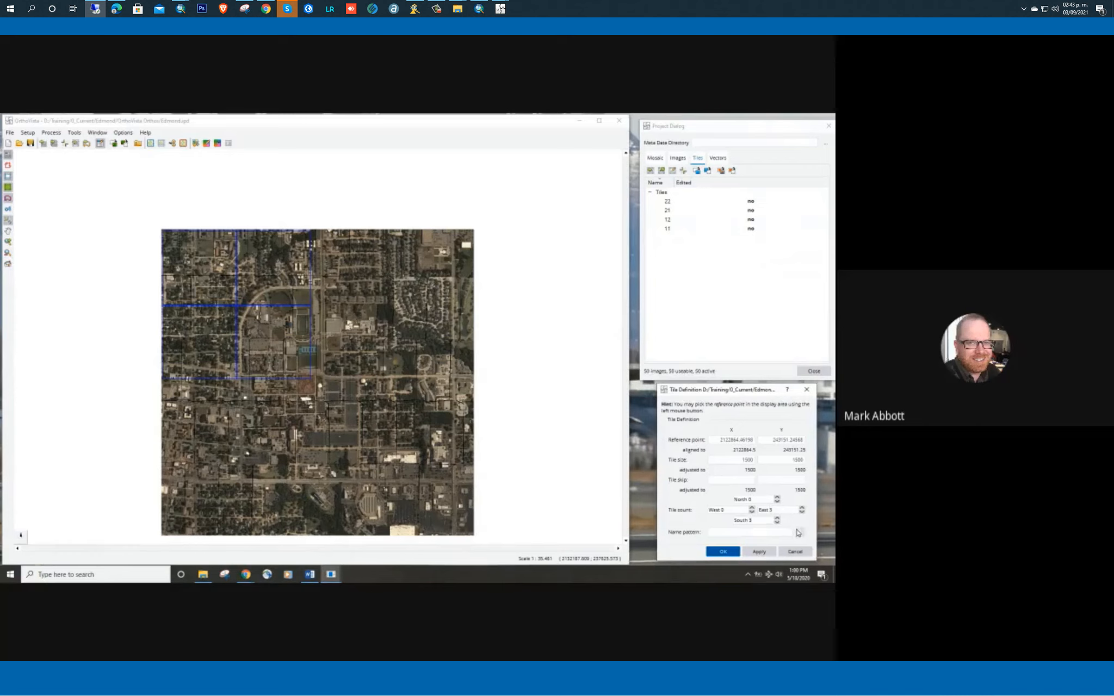
Apply the tile definition with a tile count of East 3 and South 3
left_click(765, 553)
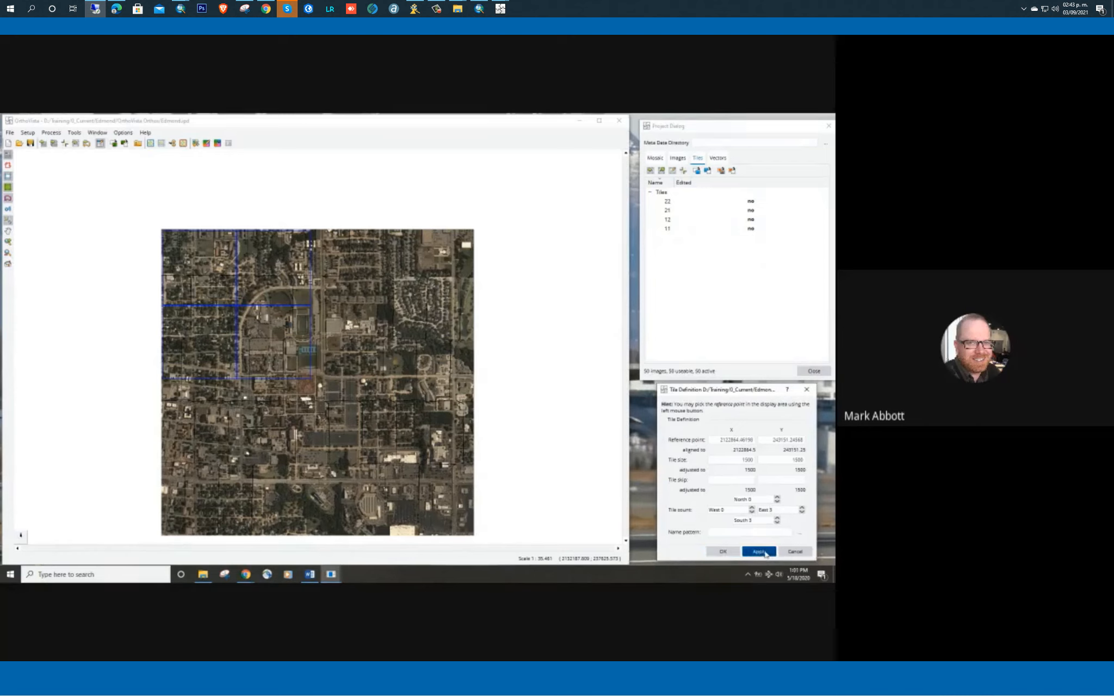
left_click(765, 554)
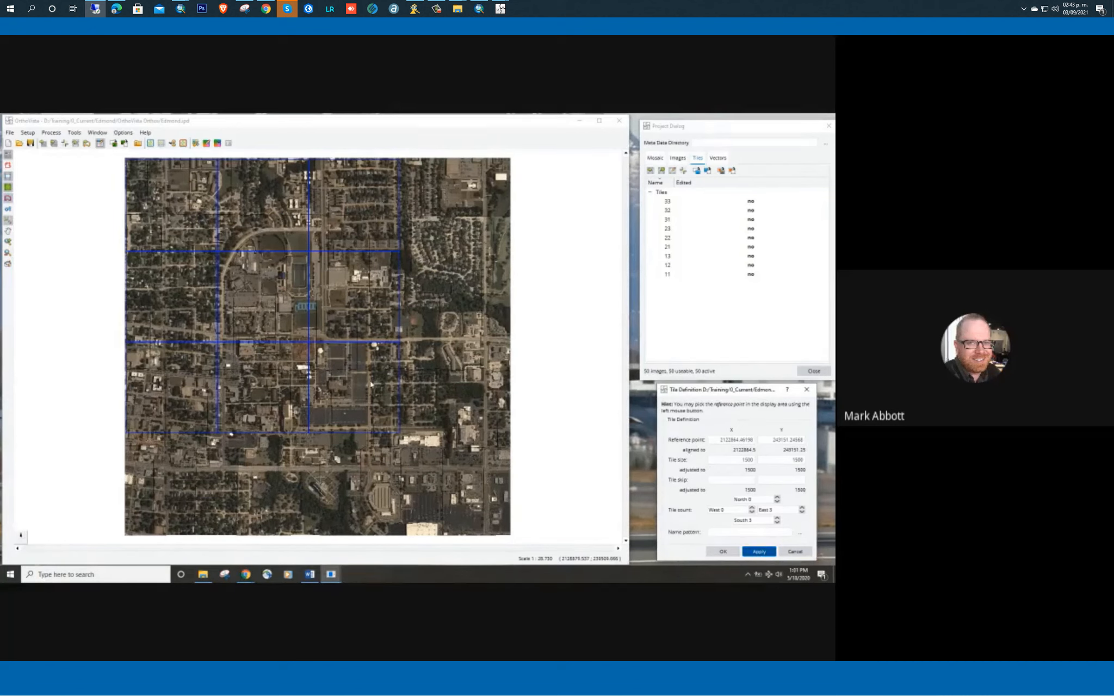
Set the tile size to 2000 in both X and Y and apply the definition
left_click(739, 462)
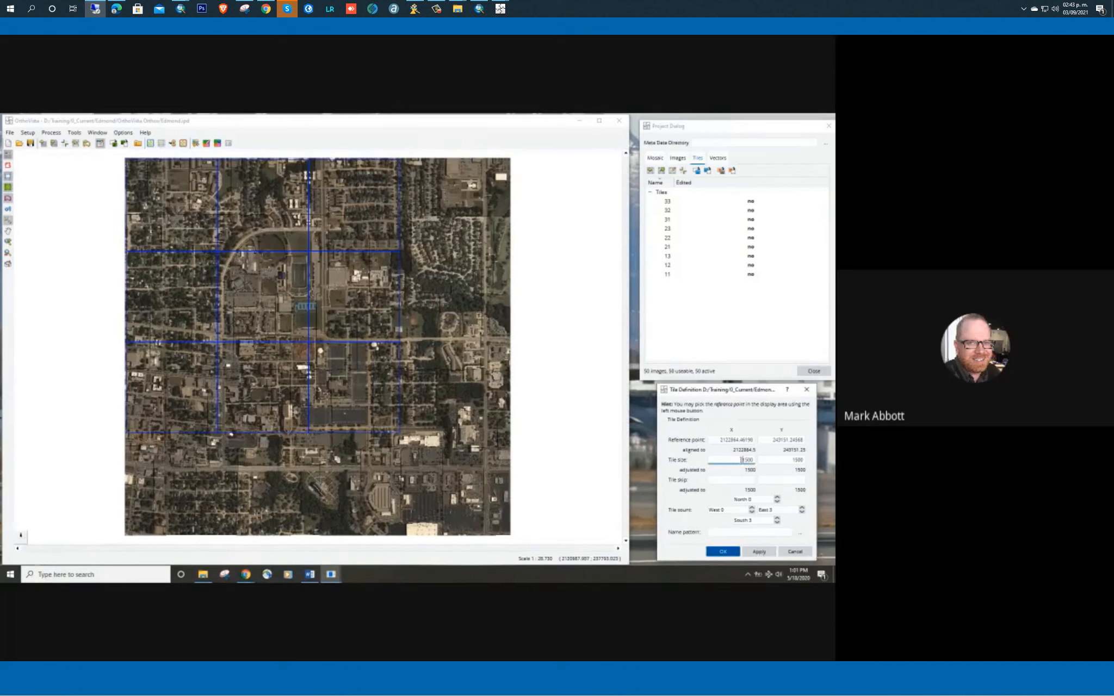
key("BackSpace")
key("BackSpace")
key("BackSpace")
key("BackSpace")
type("2000")
key("Tab")
type("200")
key("Tab")
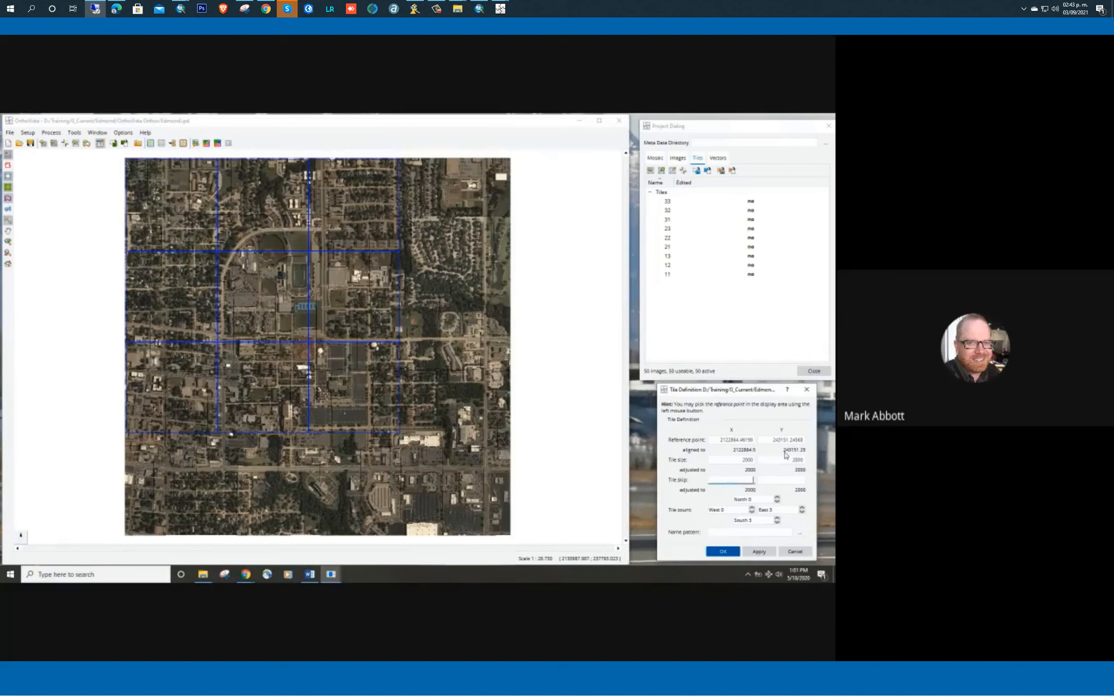
left_click(760, 552)
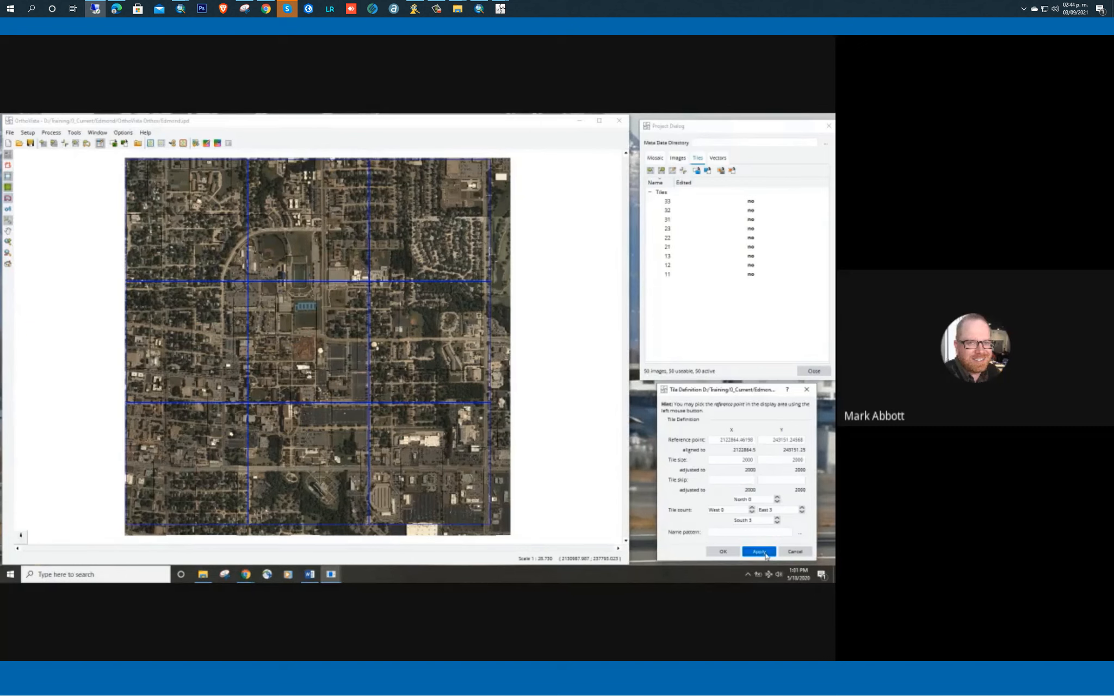
Set the tile size to 2200 in both X and Y and apply the definition
double_click(735, 460)
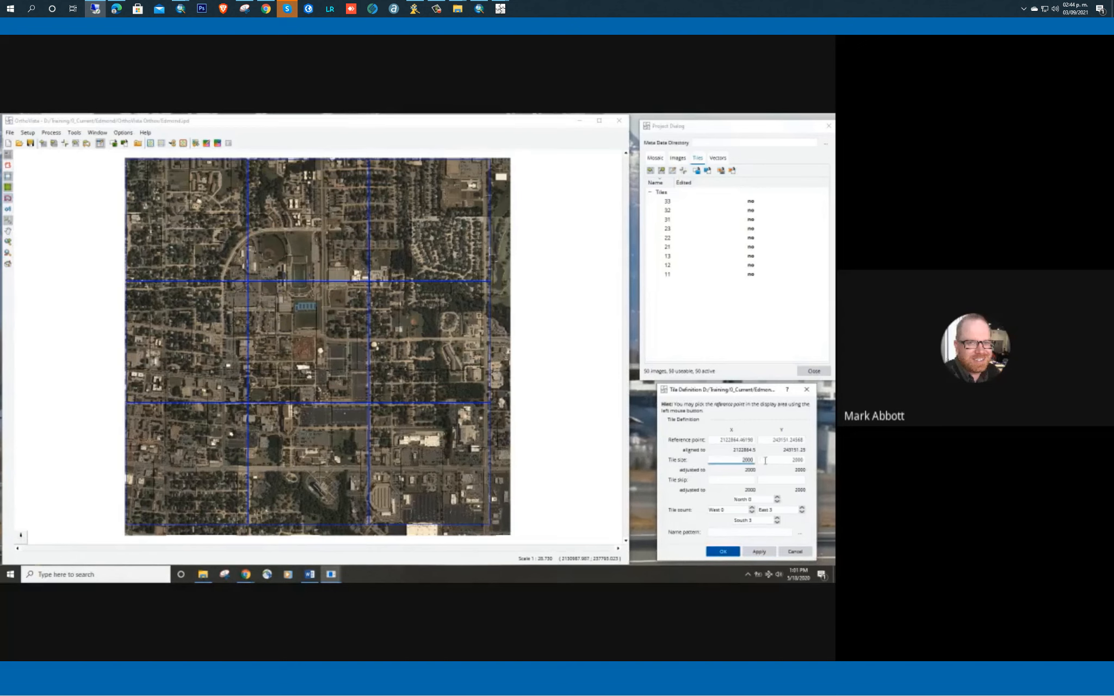
type("2200")
key("Tab")
type("2200")
key("Tab")
left_click(757, 551)
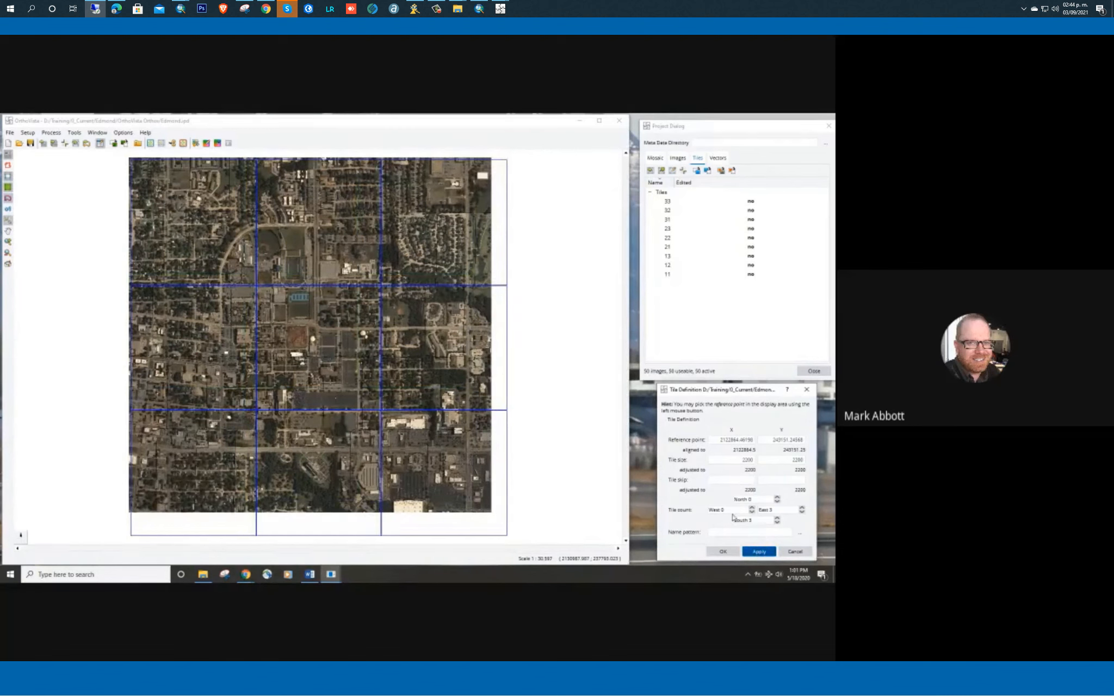
Set the tile size to 2100 in both X and Y and apply the definition
left_click(742, 460)
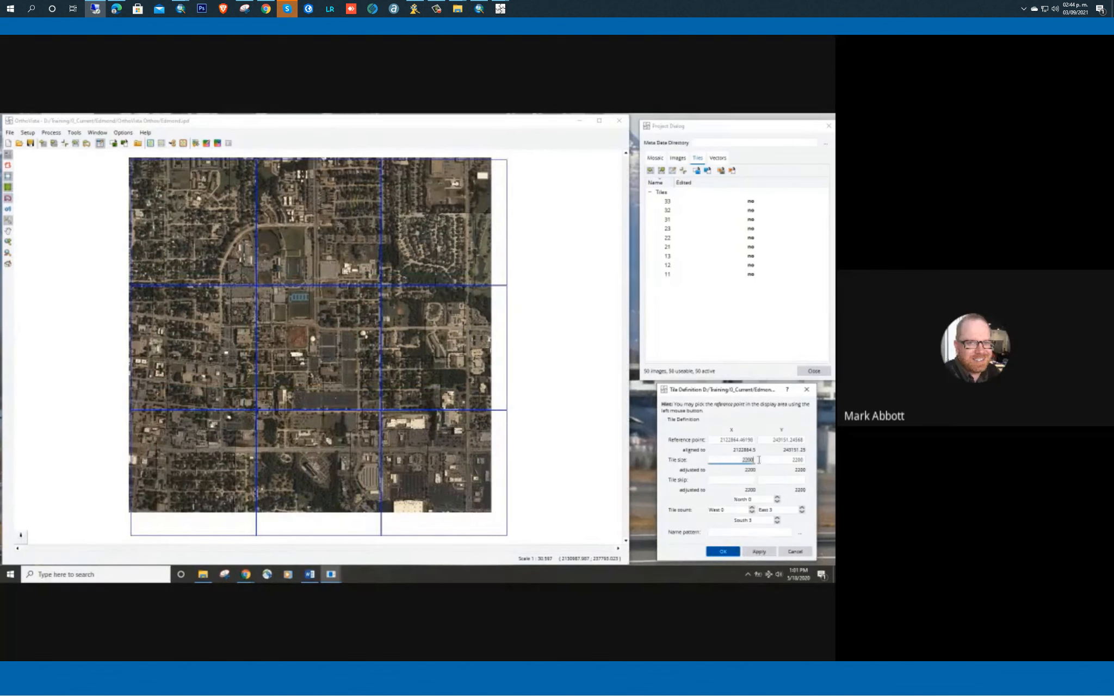
type("2100")
key("Tab")
type("2100")
left_click(759, 551)
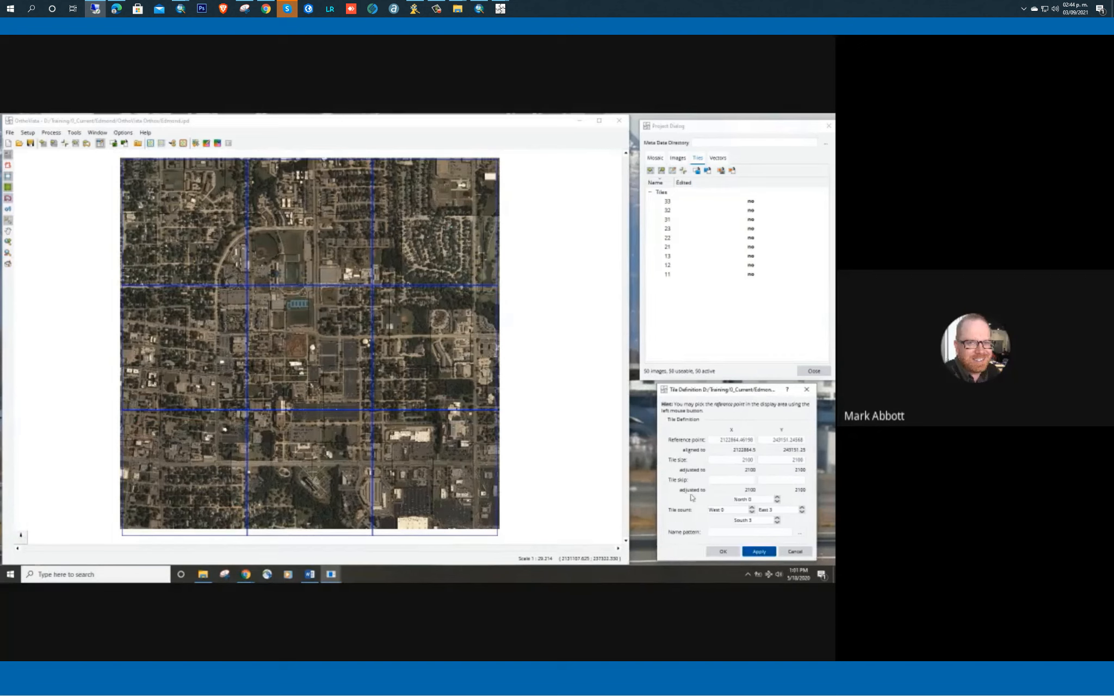
Set only the X tile size to 2000 and apply the definition
left_click(720, 461)
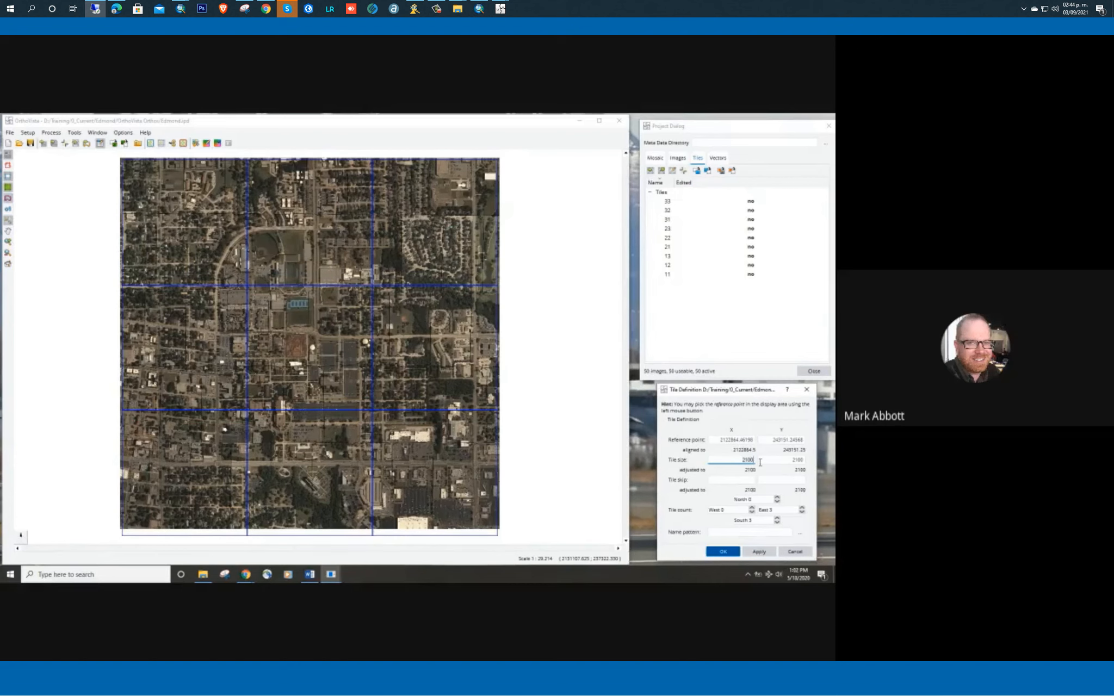
key("BackSpace")
key("BackSpace")
key("BackSpace")
type("000")
left_click(759, 551)
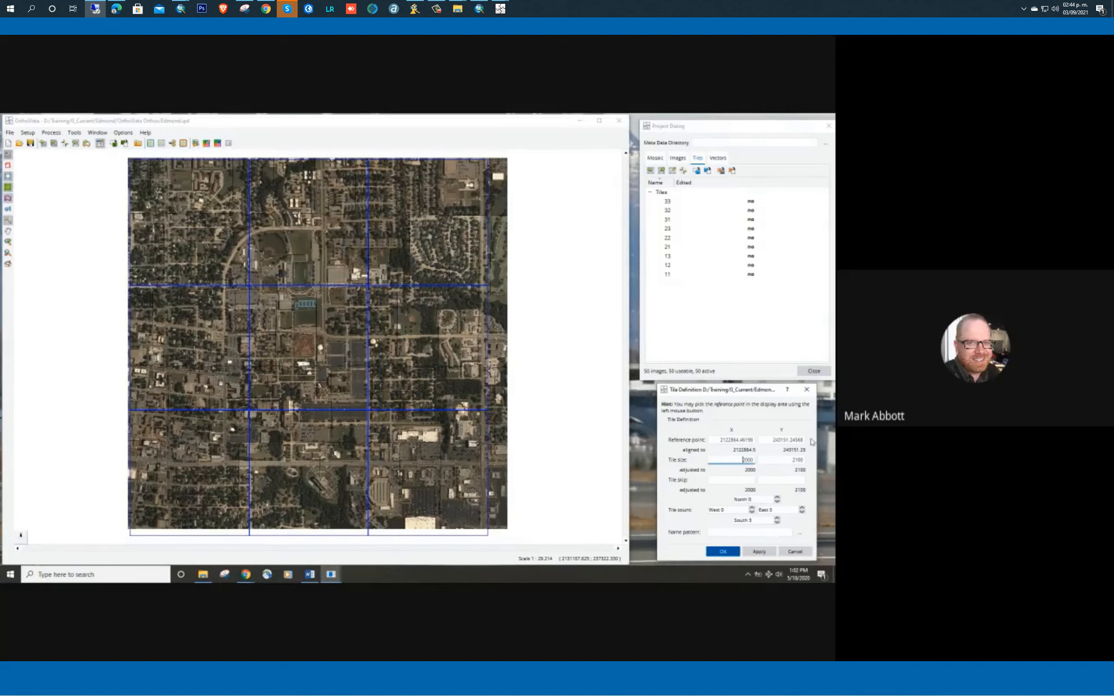
Set the tile size to 2100 in X and 2000 in Y and apply the definition
type("100")
key("Delete")
key("Delete")
key("Delete")
key("Delete")
key("Tab")
type("20")
left_click(753, 553)
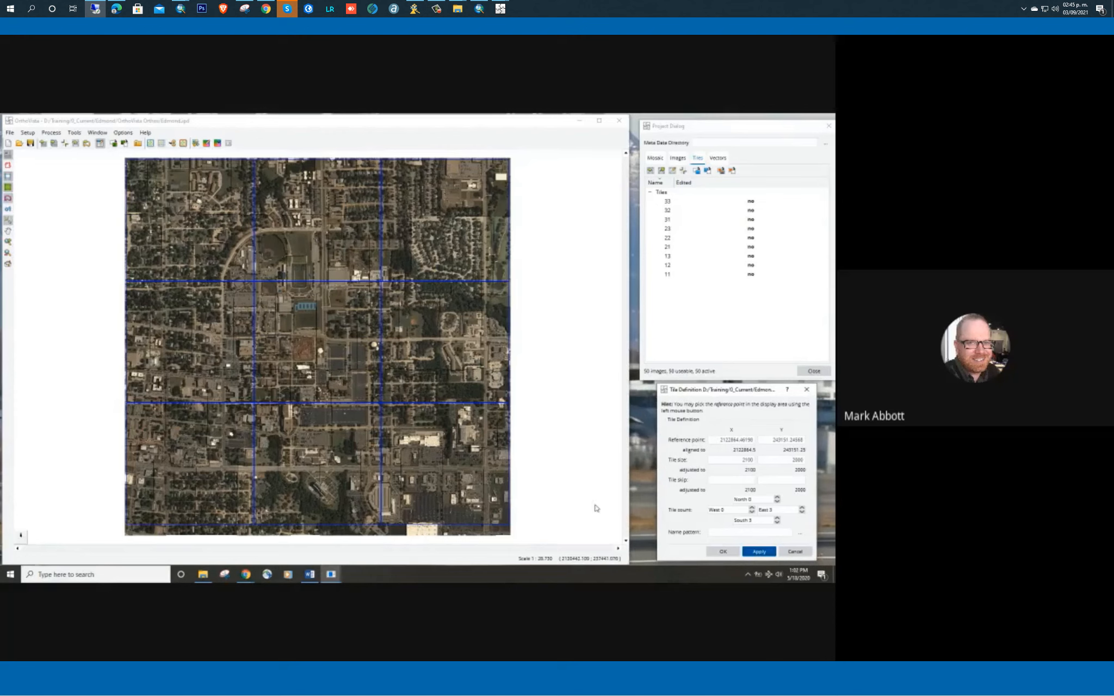
Pick a new tile reference point just inside the mosaic's northwest corner, apply it and accept the tile definition
left_click(716, 441)
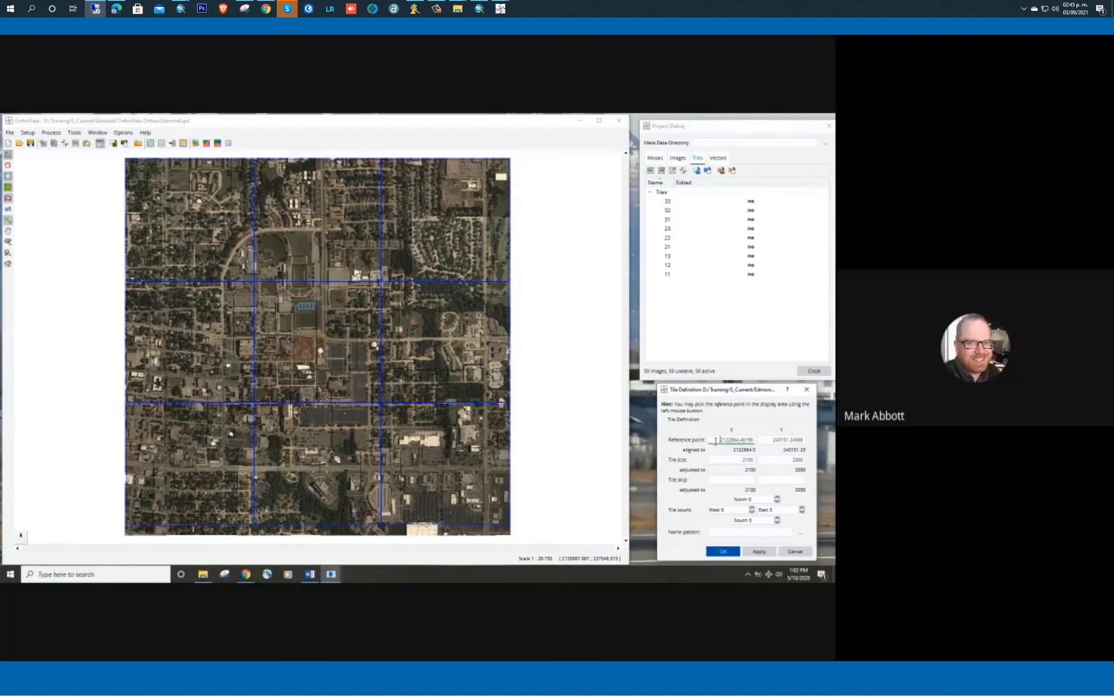
left_click(127, 165)
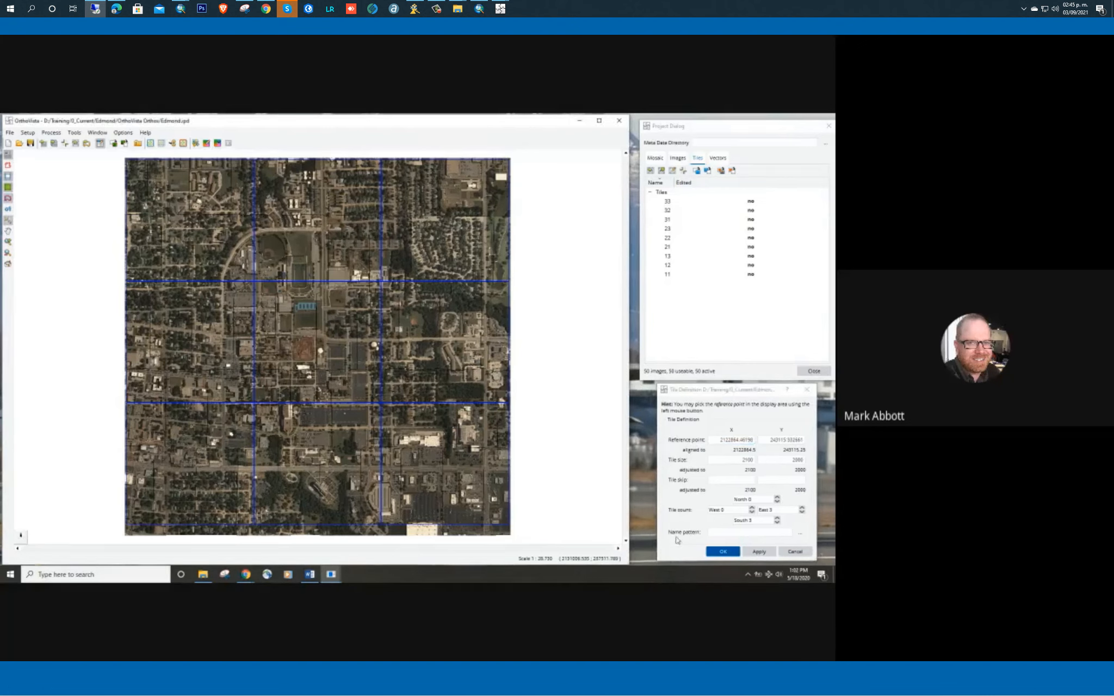
left_click(754, 552)
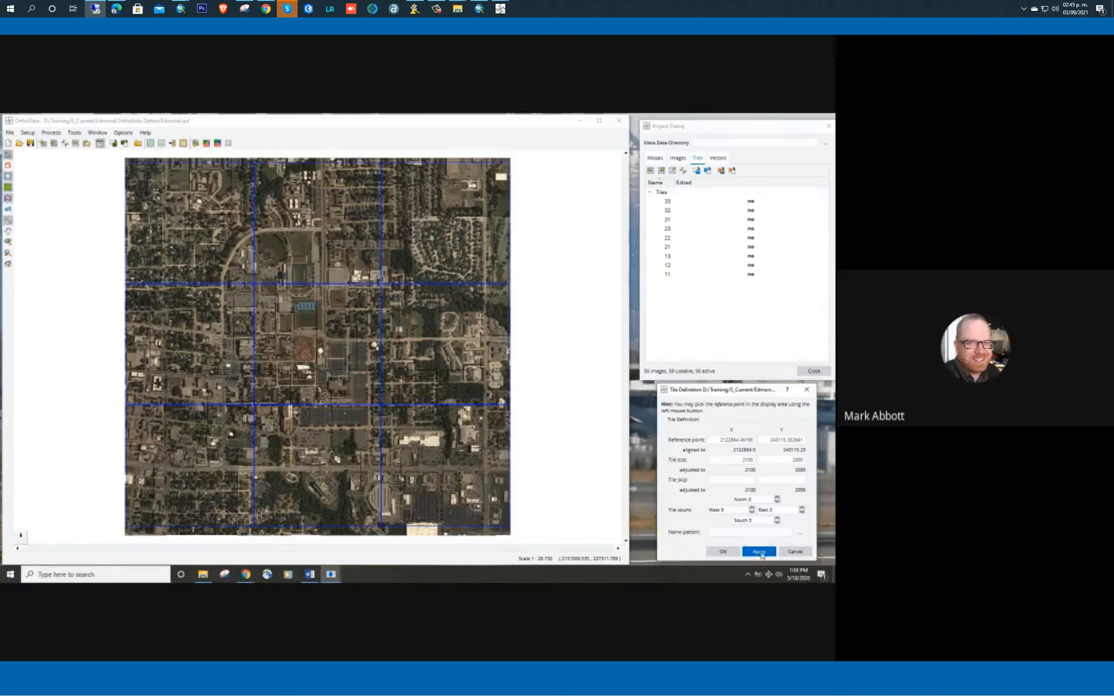
left_click(760, 553)
left_click(721, 553)
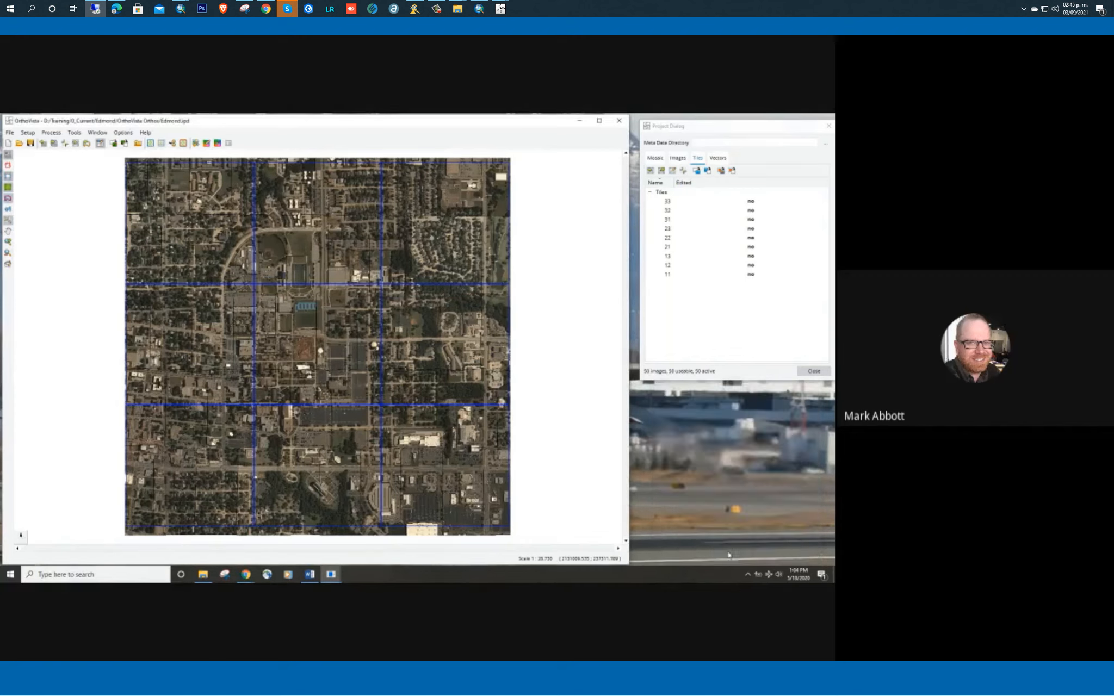
left_click(650, 171)
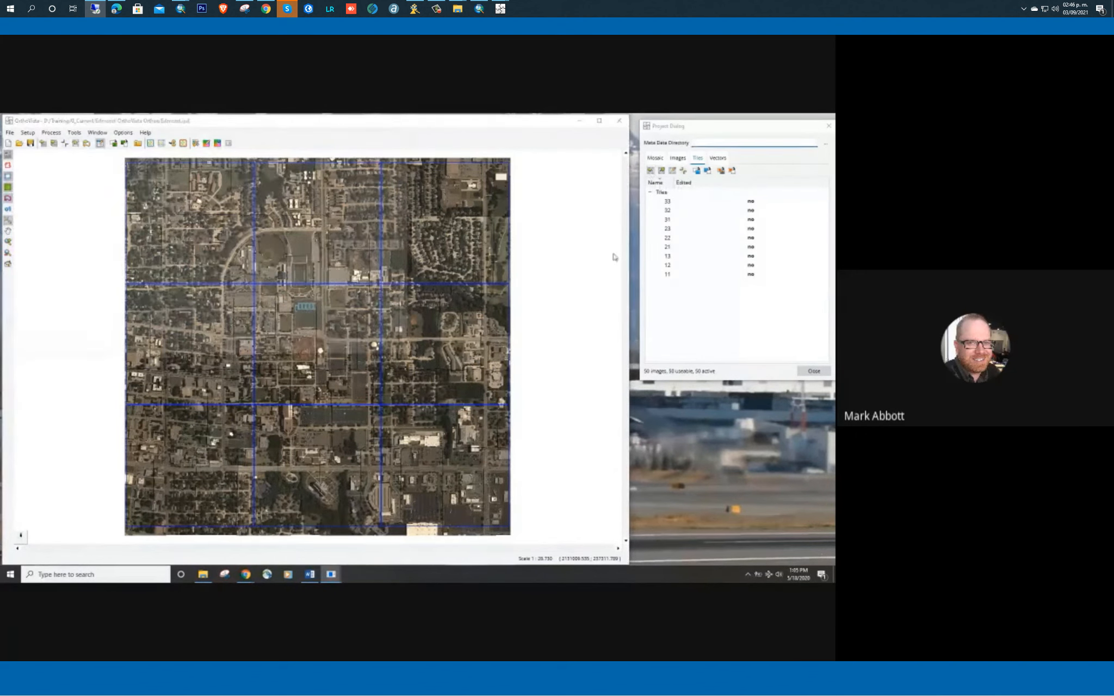
left_click(381, 349)
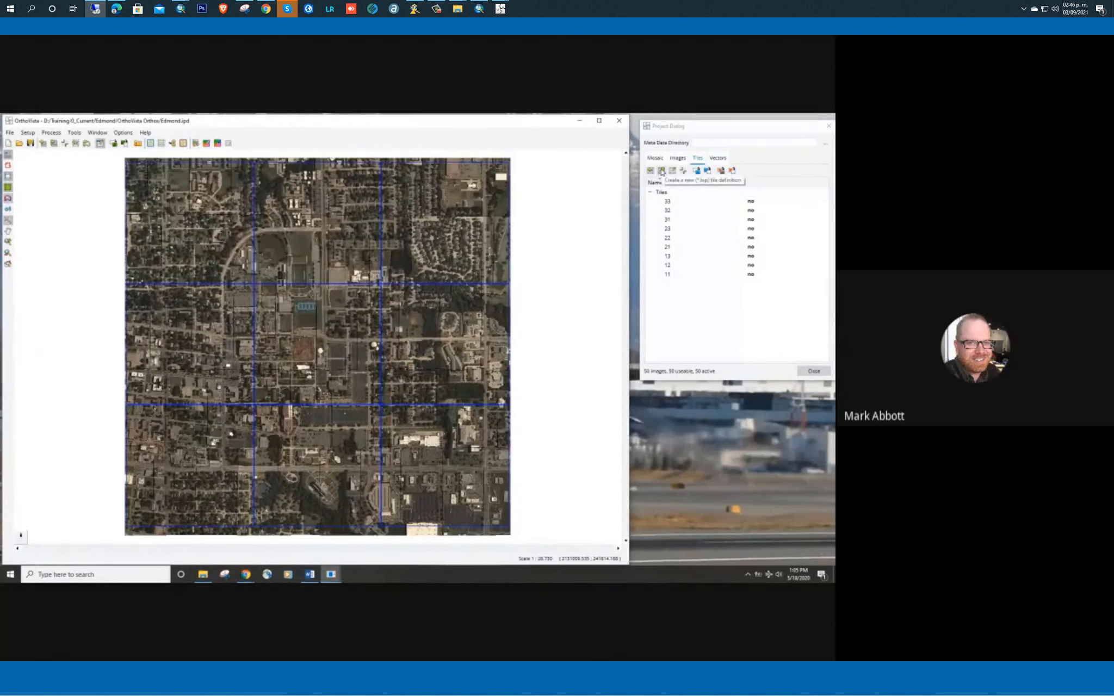
left_click(679, 338)
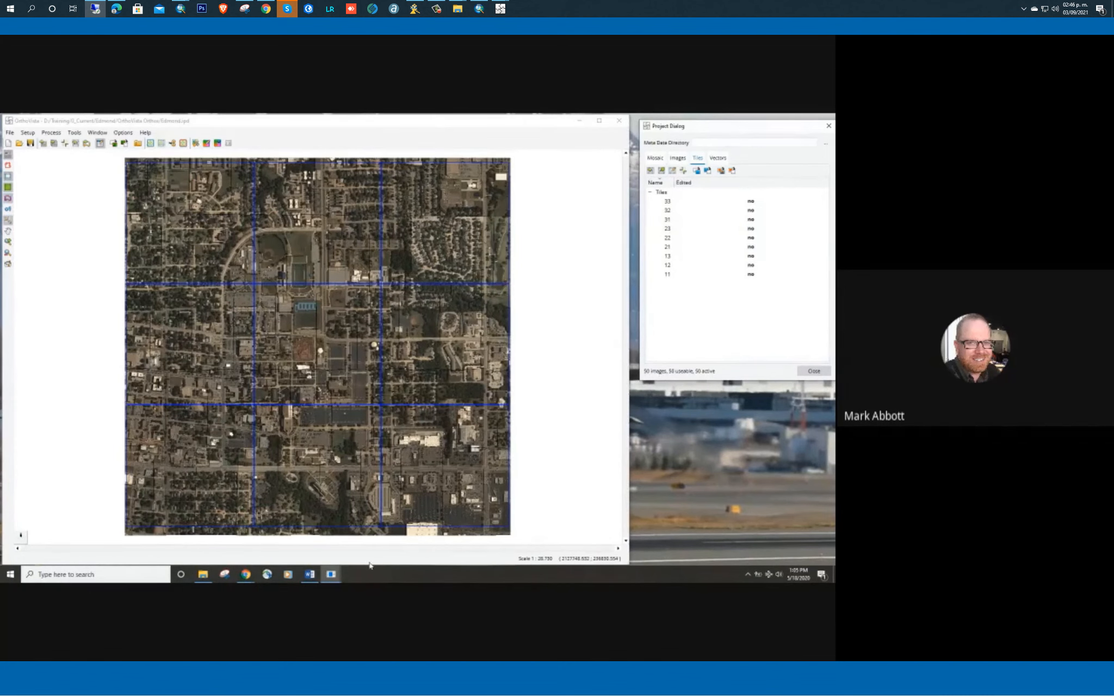
Reopen the existing Tiles definition for editing, move its dialog clear of the mosaic, and accept it
mouse_move(330, 574)
mouse_move(369, 533)
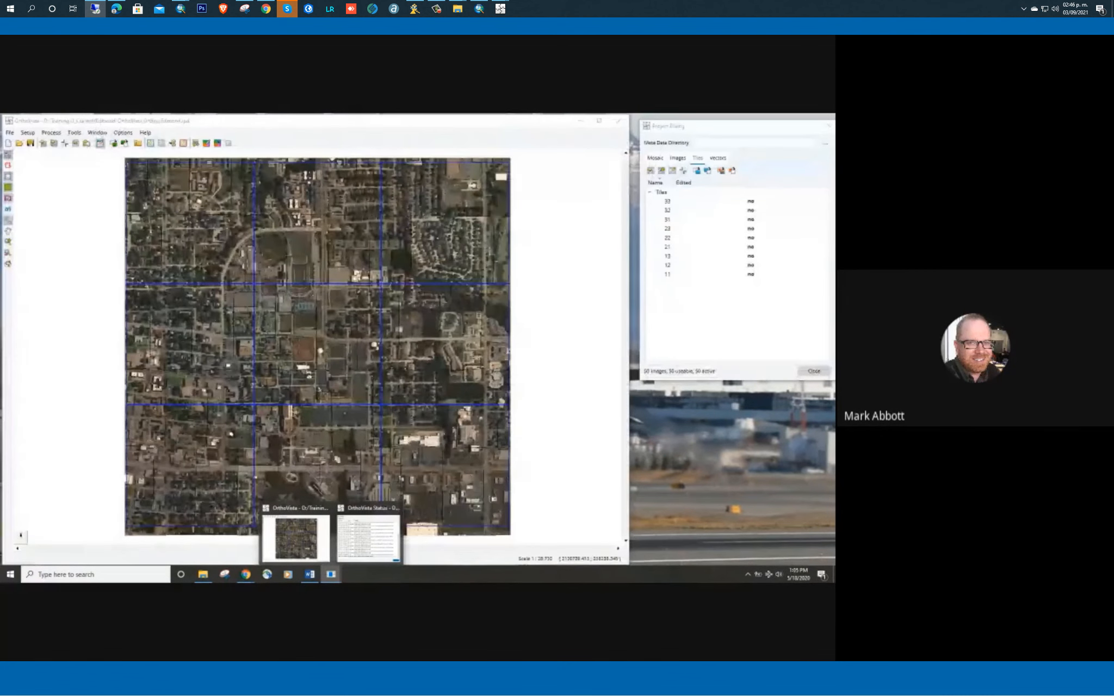
left_click(668, 194)
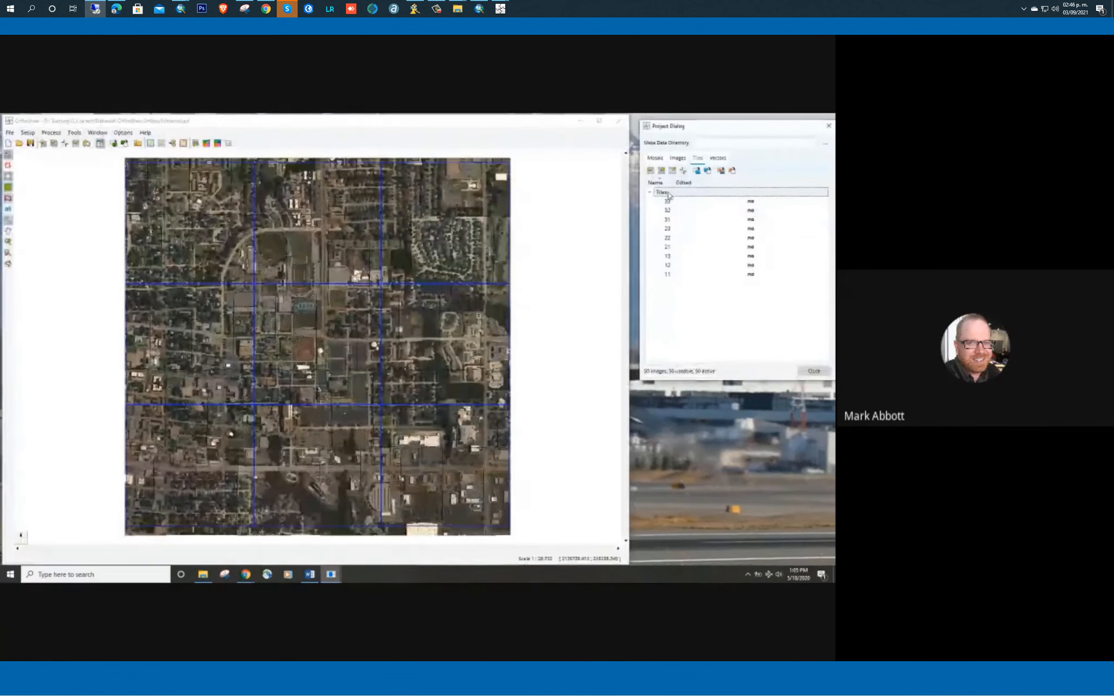
left_click(673, 170)
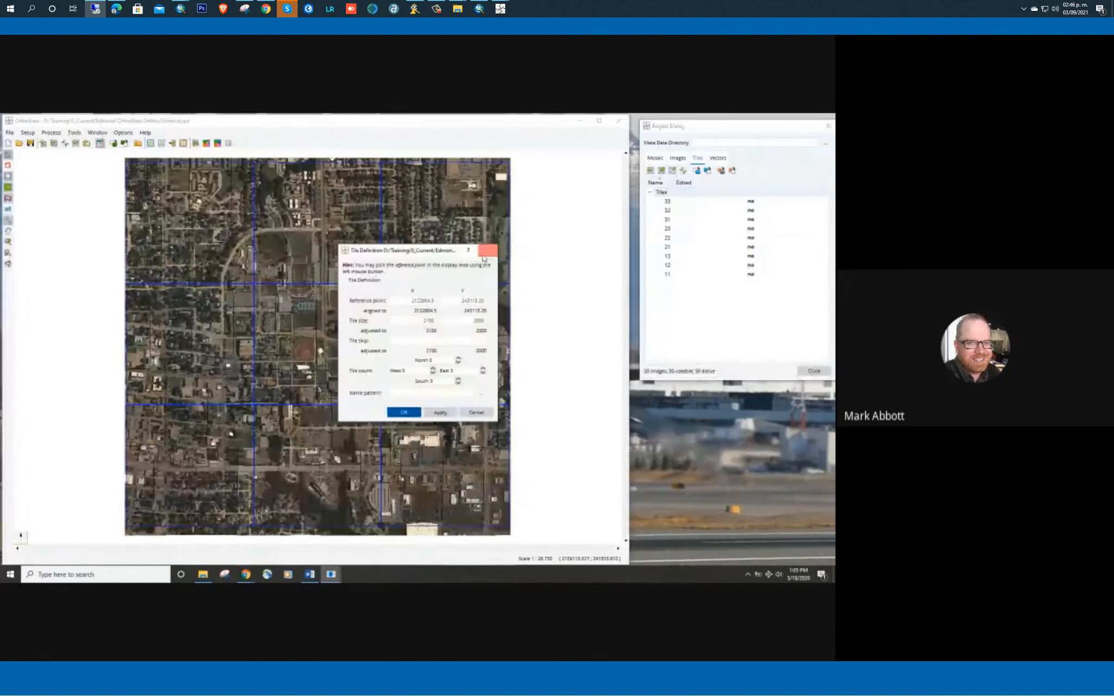
left_click_drag(430, 254, 741, 394)
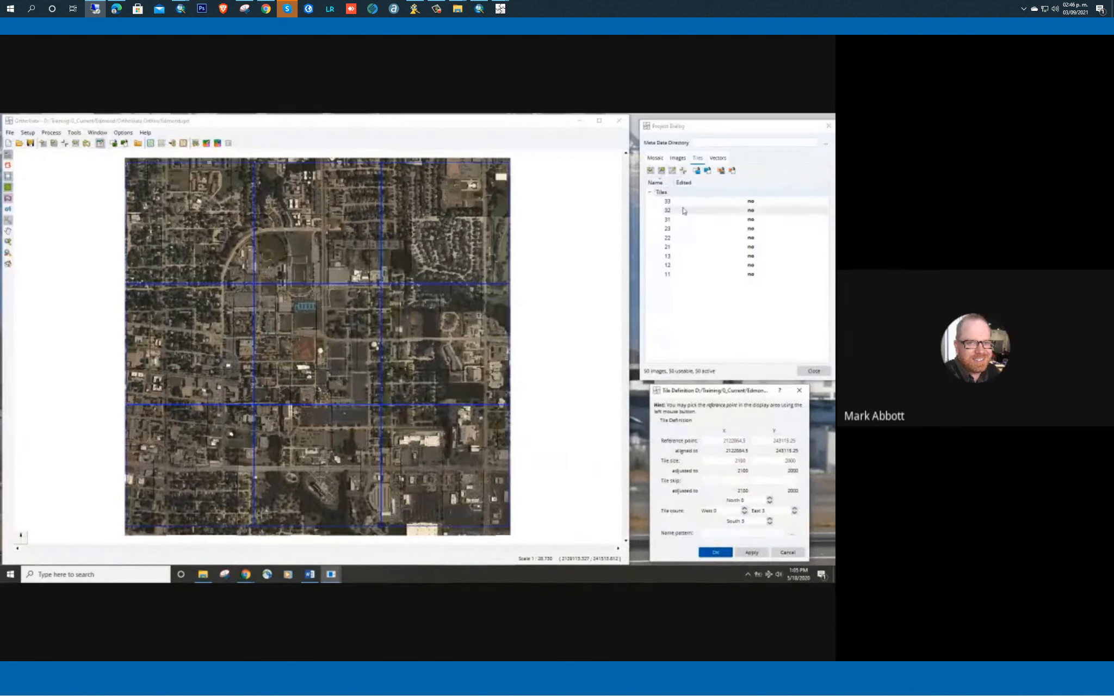
left_click(663, 192)
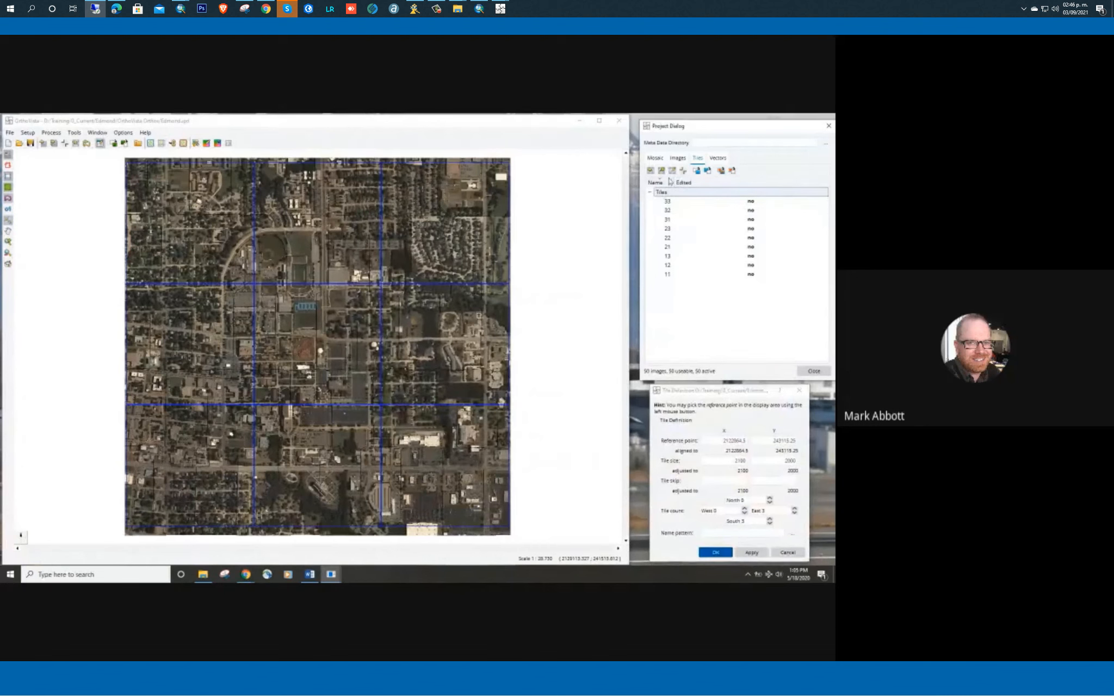
left_click(714, 553)
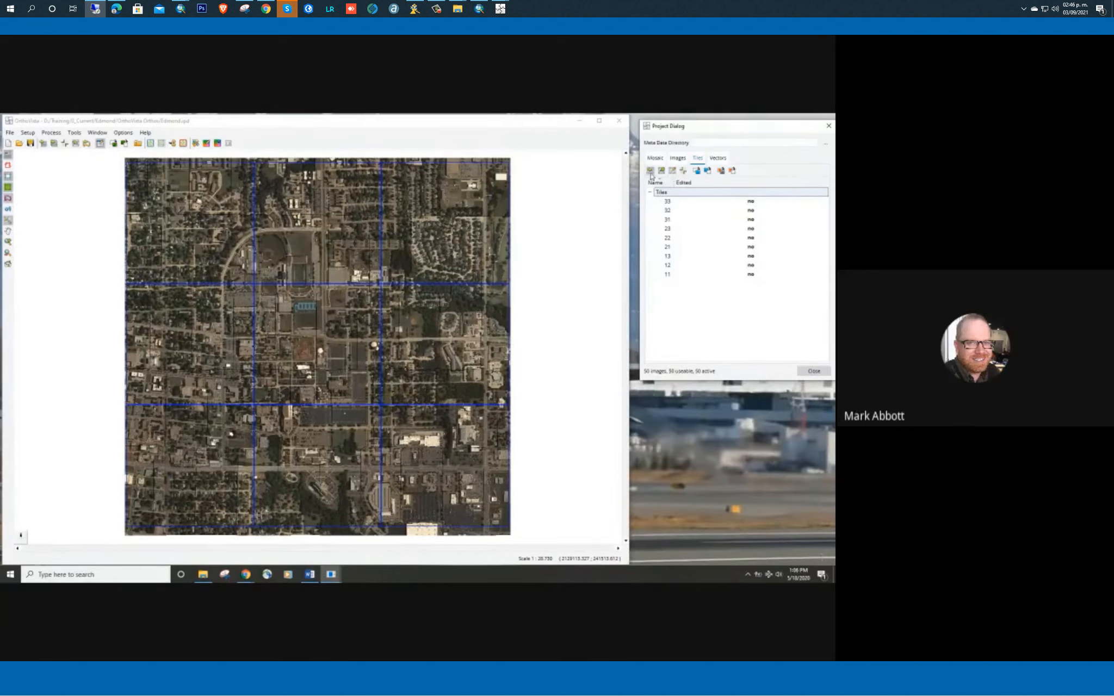
View the file types accepted for loading tile definitions and cancel the file selection
left_click(651, 172)
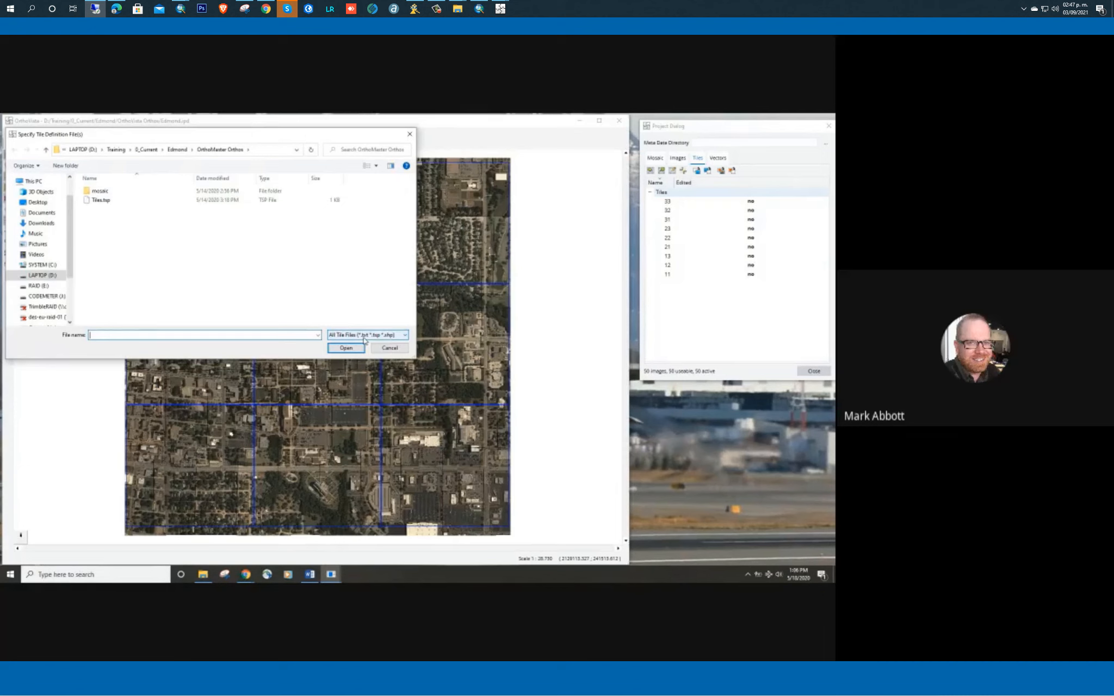
left_click(384, 348)
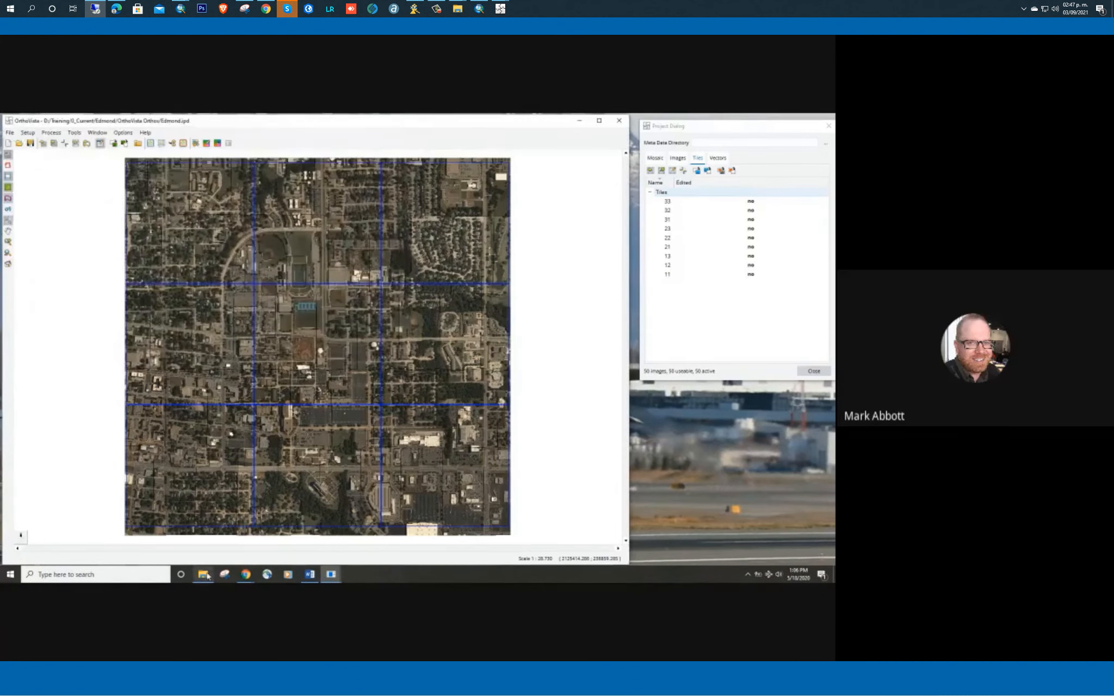
Switch to File Explorer and browse to D:\Training\0_Current\Edmond\OrthoVista Orthos
left_click(203, 574)
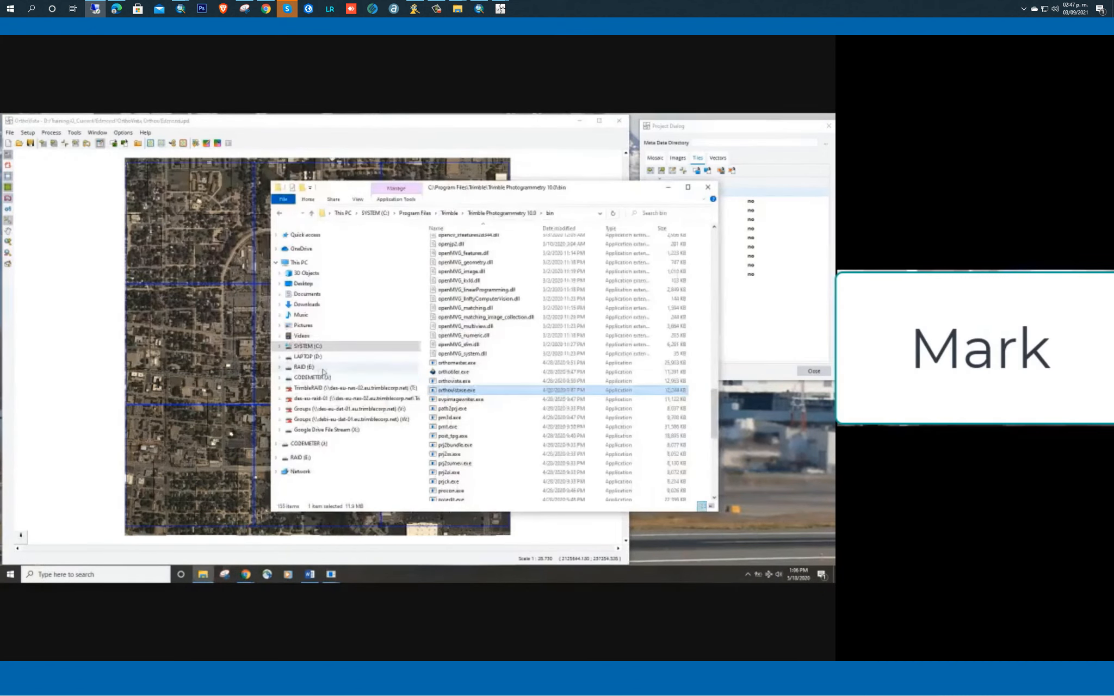
left_click(307, 356)
double_click(465, 335)
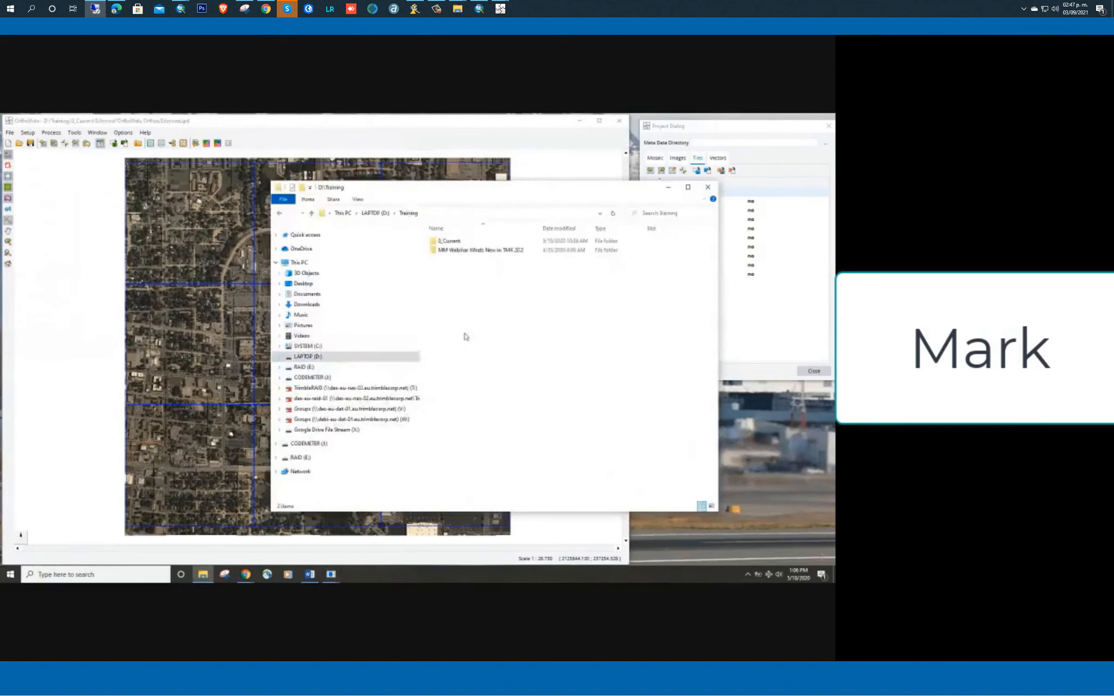
double_click(447, 241)
double_click(448, 241)
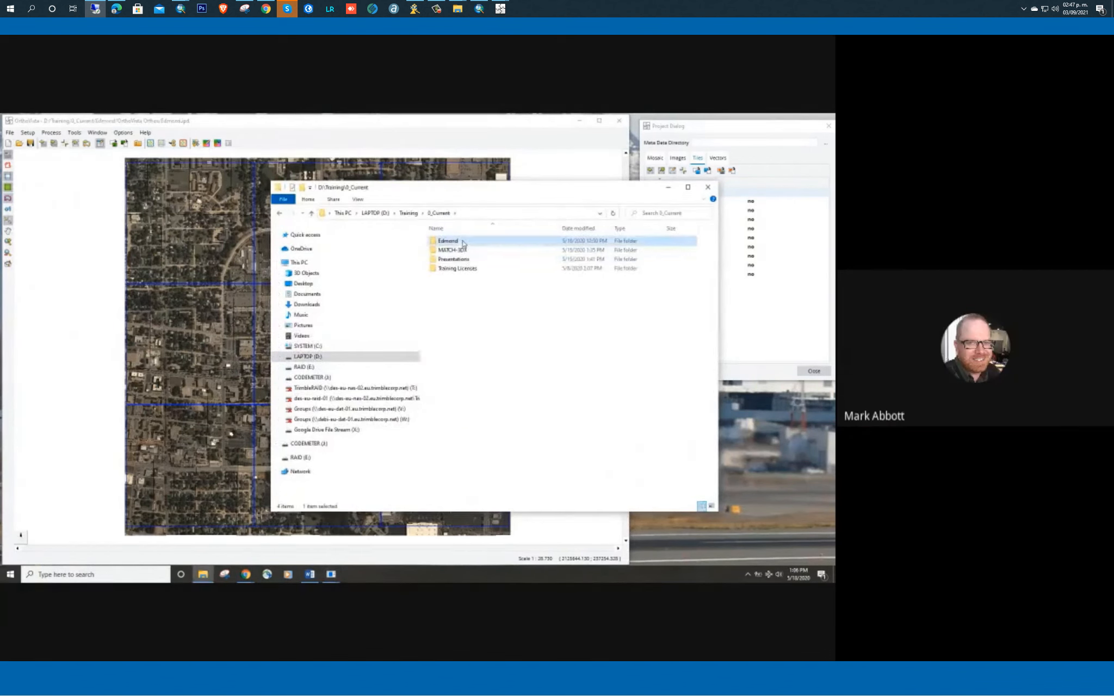
left_click(471, 309)
double_click(471, 308)
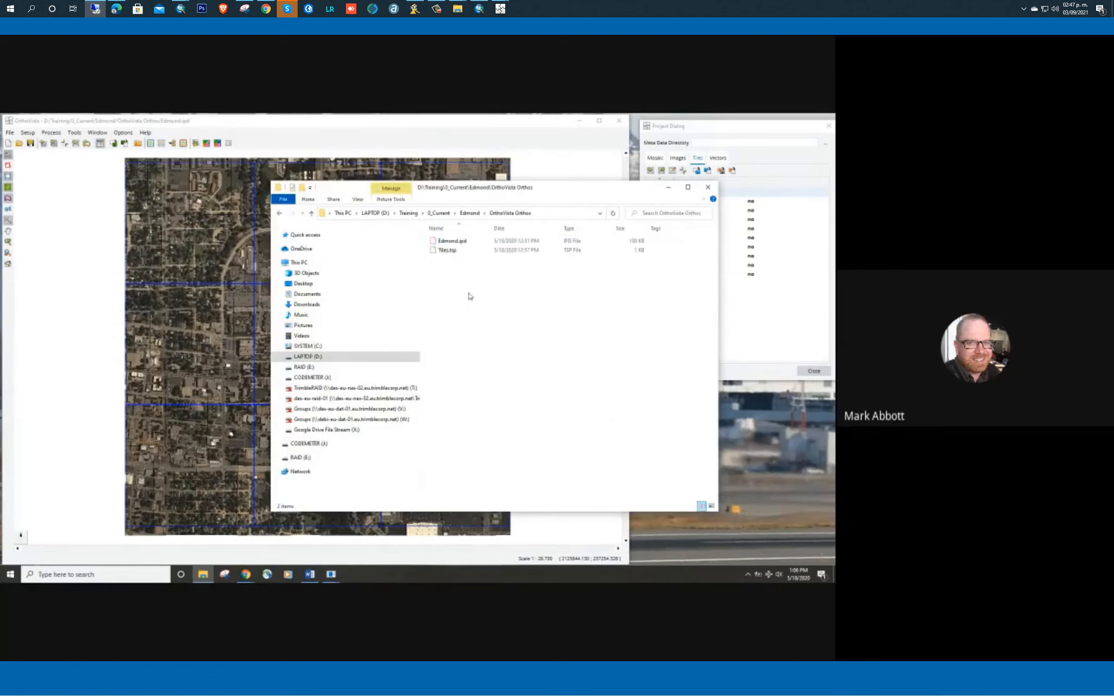
Open Tiles.tsp in Notepad++ to examine the saved tile corner, size, skip and count entries, and close the editor
left_click(449, 251)
right_click(449, 251)
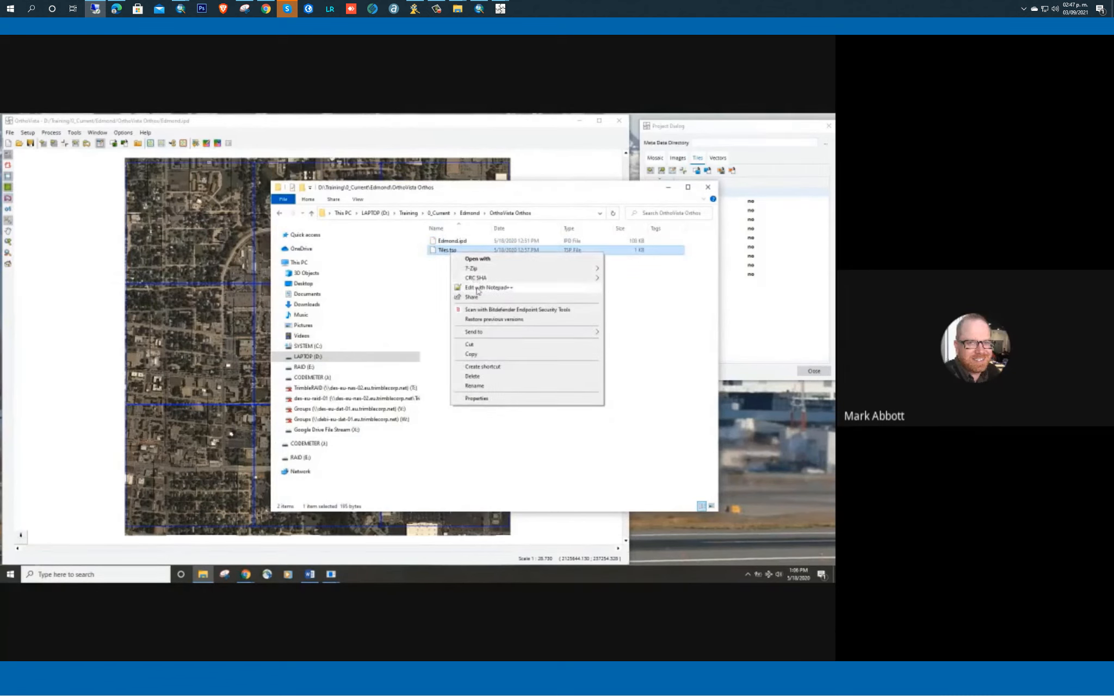
left_click(485, 287)
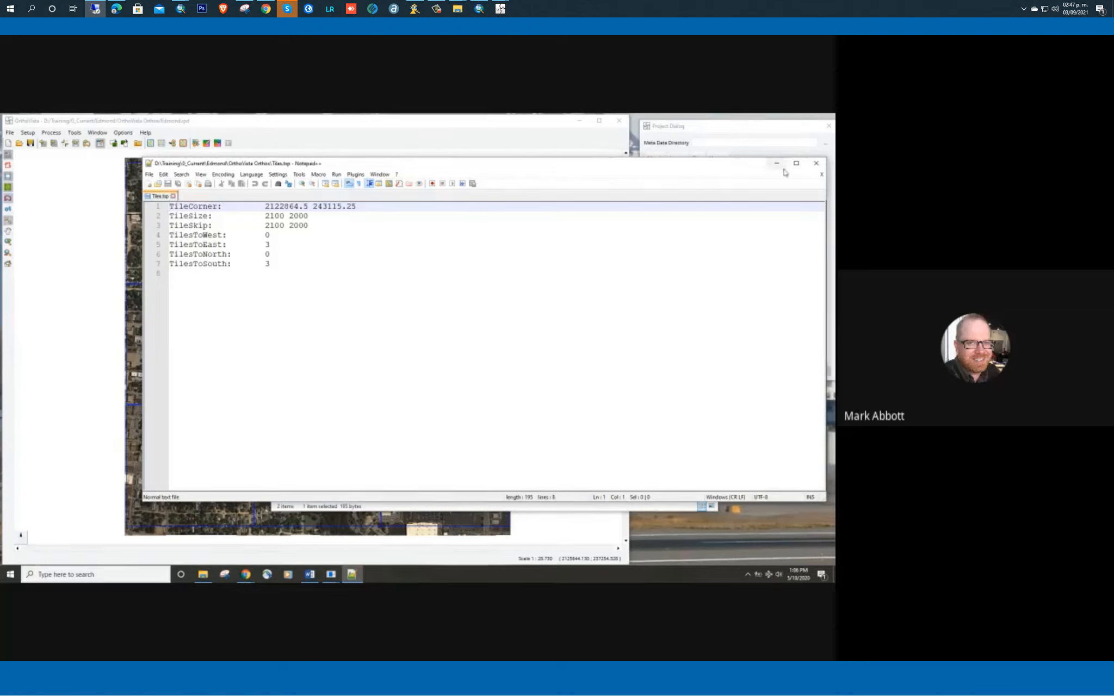
left_click(815, 164)
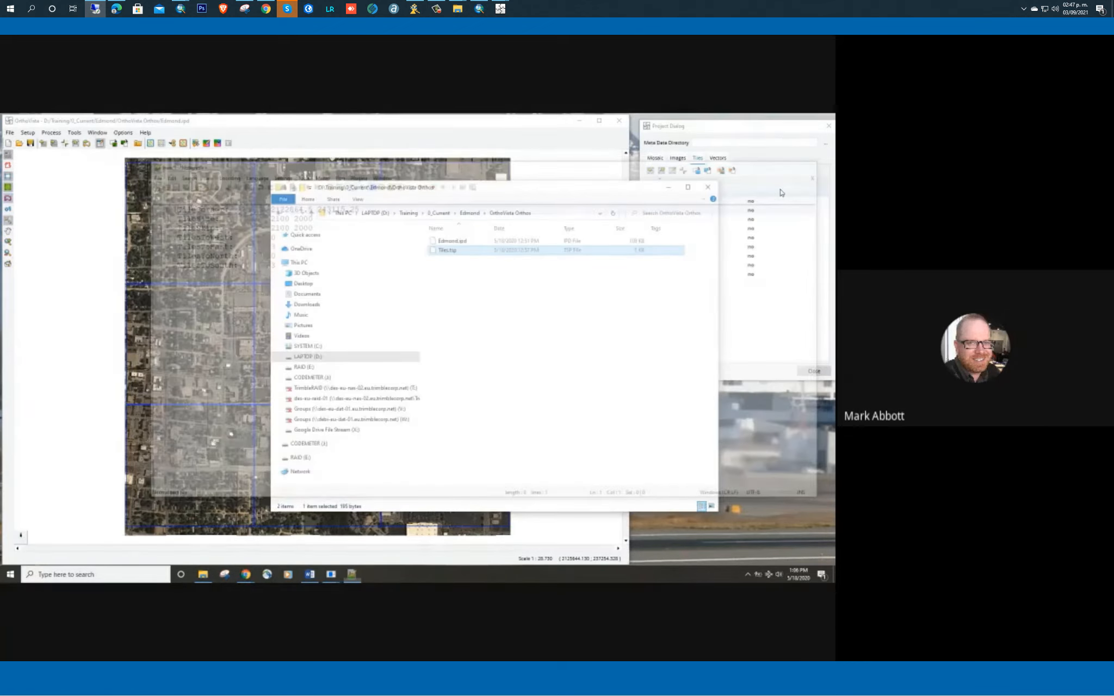
Review the tile definition file selection again, cancel it, and widen the Name column of the tile list slightly
left_click(696, 171)
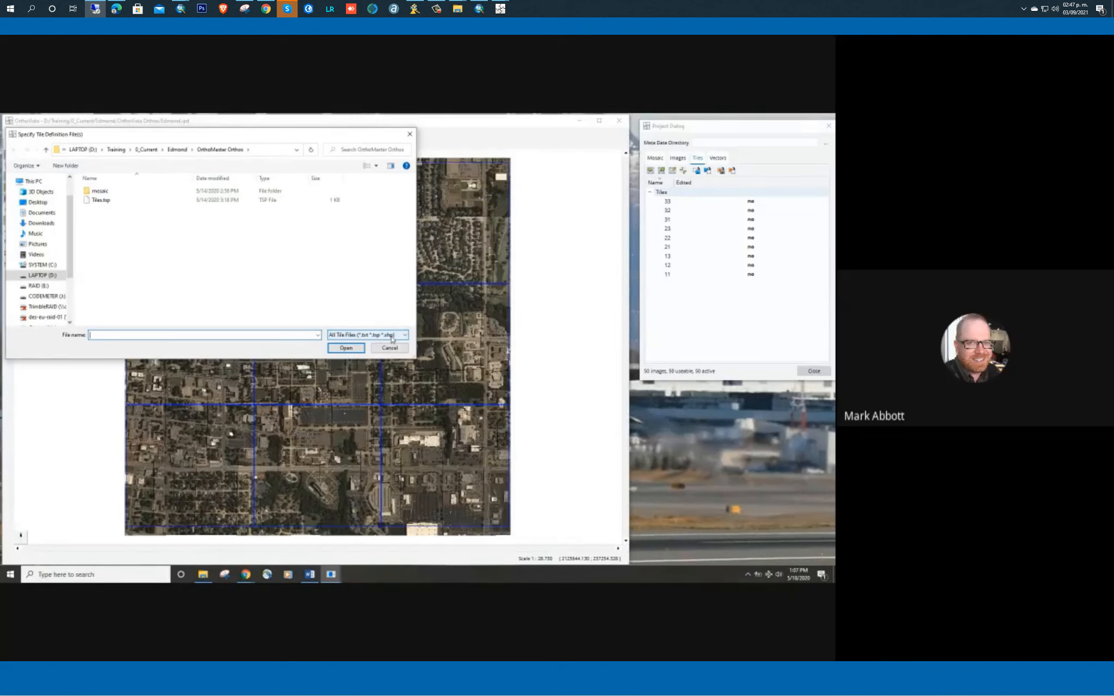
left_click(383, 347)
left_click_drag(673, 183, 681, 182)
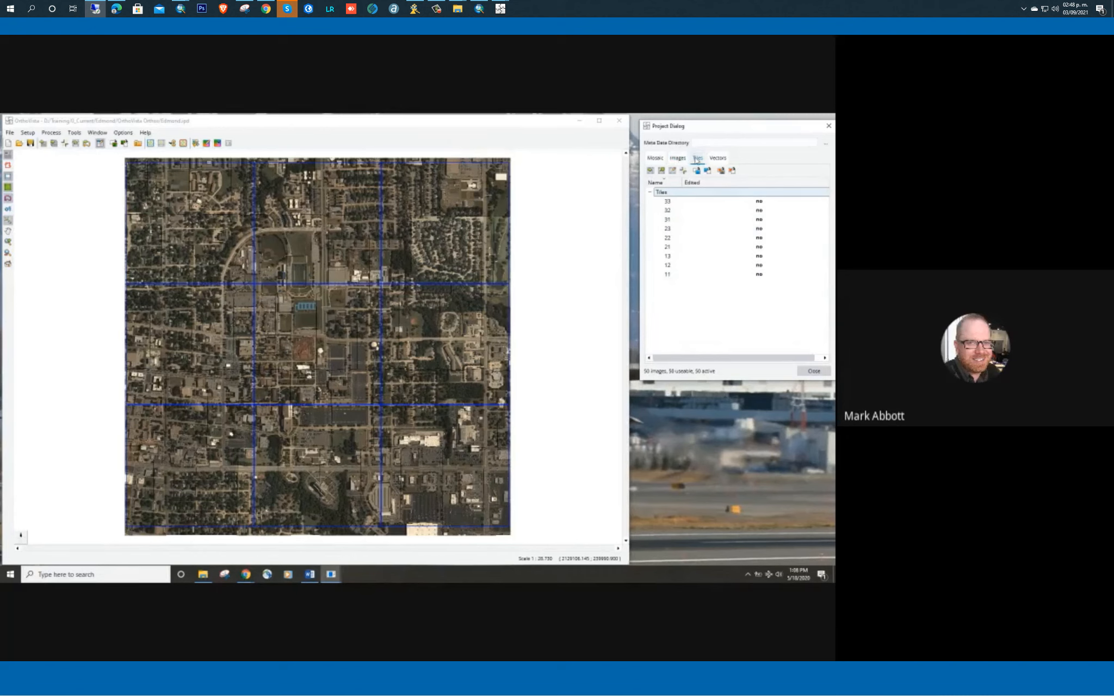
Select all tiles from 33 to 11 in the tile list, activate them, and clear the selection
left_click(679, 202)
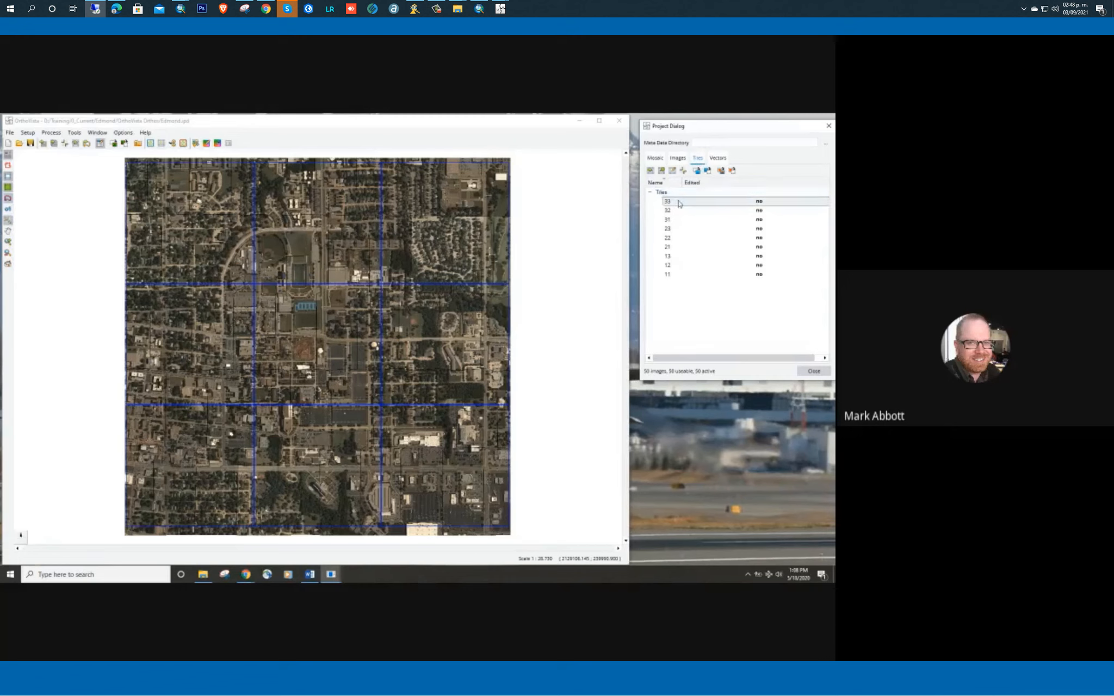
left_click(681, 275, "shift")
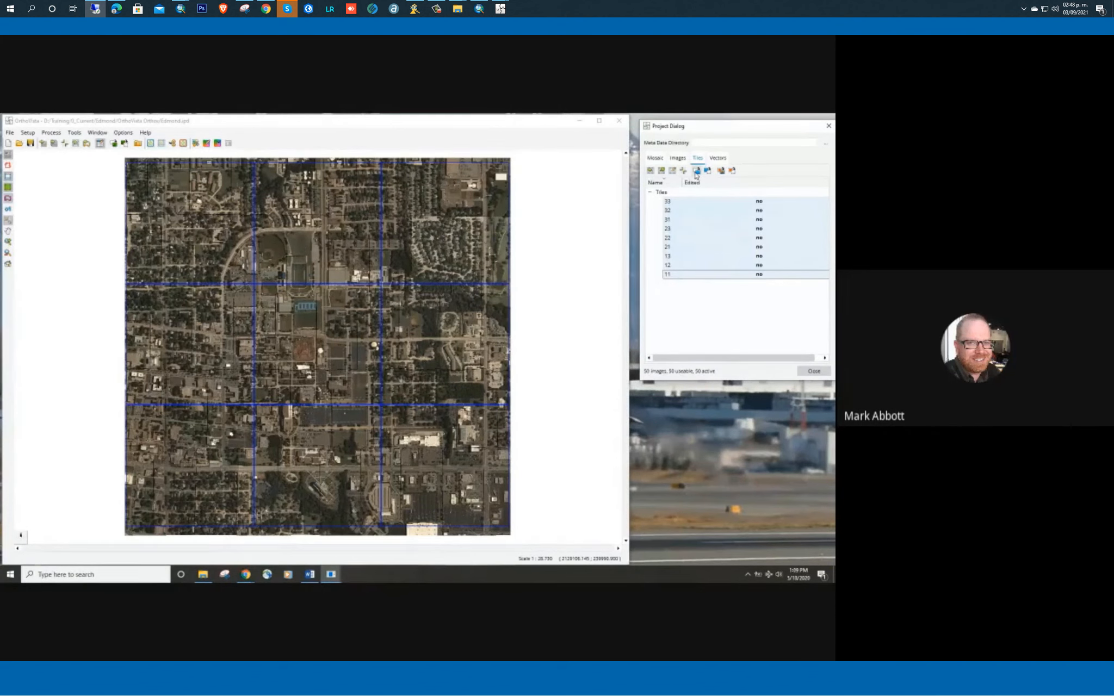
left_click(695, 171)
left_click(736, 333)
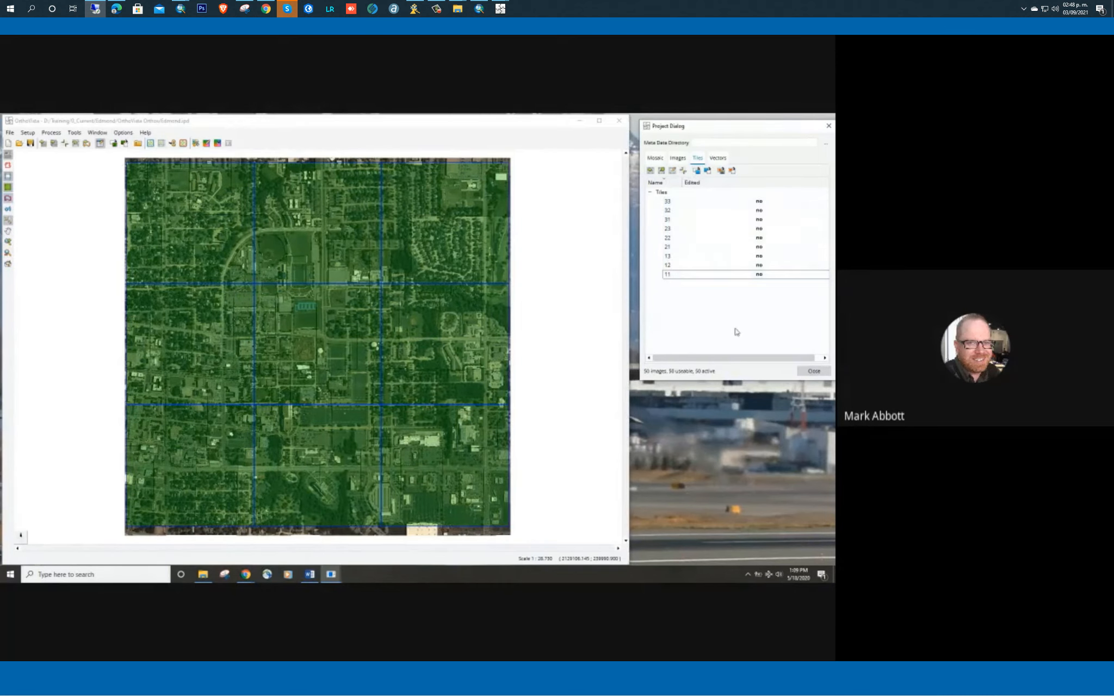